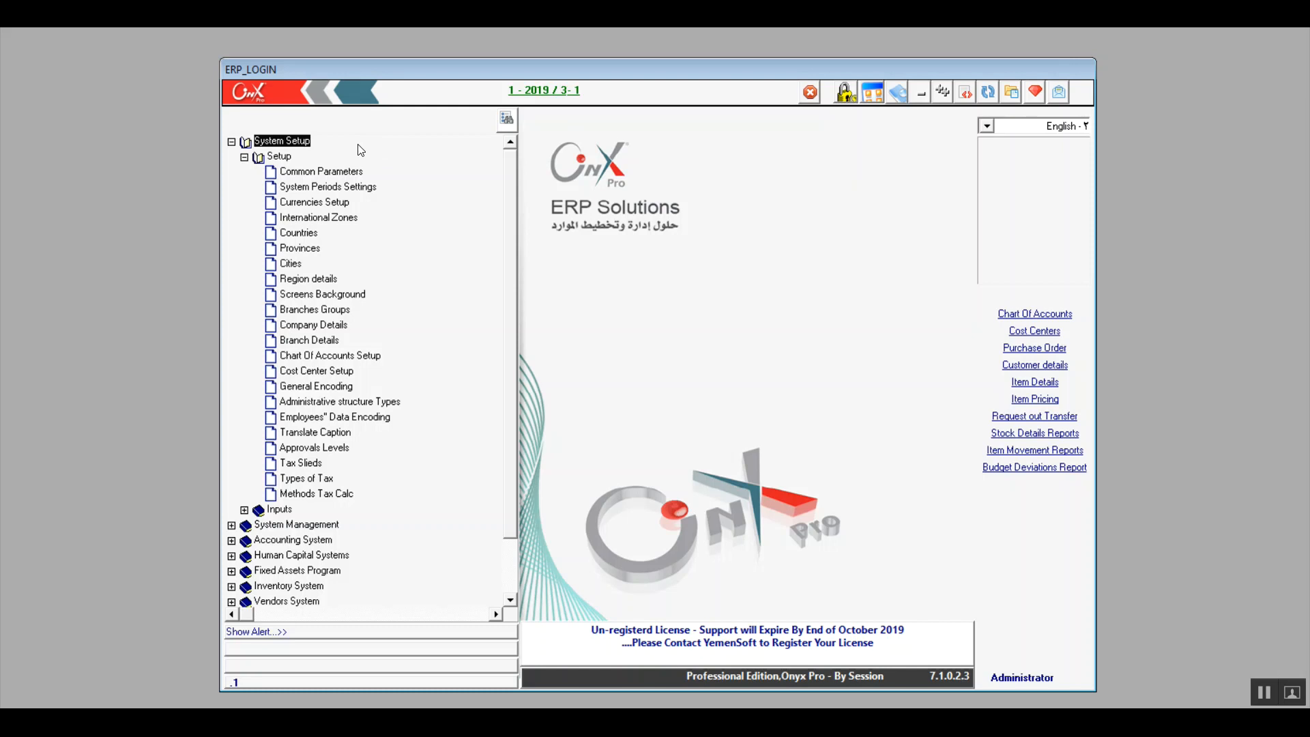
Look through the Setup entries of the System Setup tree from Common Parameters down to Region details.
{"action": "key", "text": "Down"}
{"action": "key", "text": "Down"}
{"action": "key", "text": "Down"}
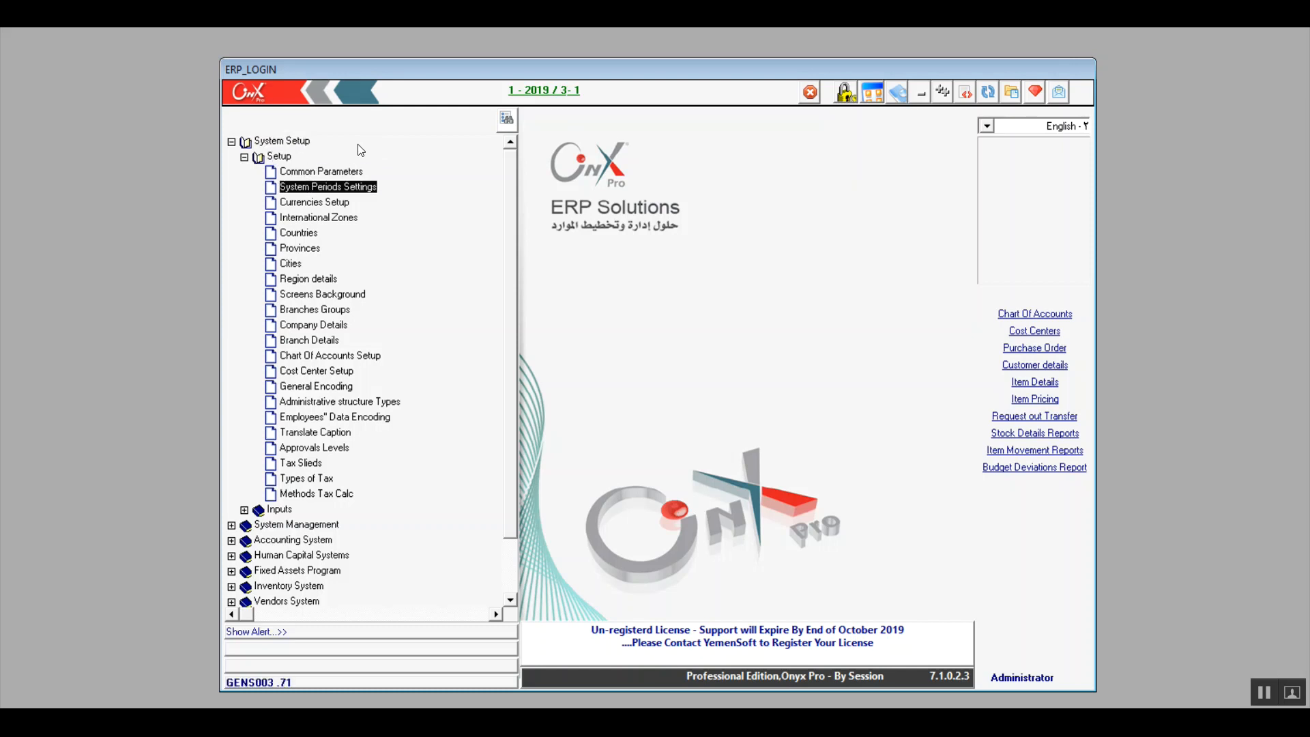
{"action": "key", "text": "Down"}
{"action": "key", "text": "Down"}
{"action": "key", "text": "Down"}
{"action": "key", "text": "Down"}
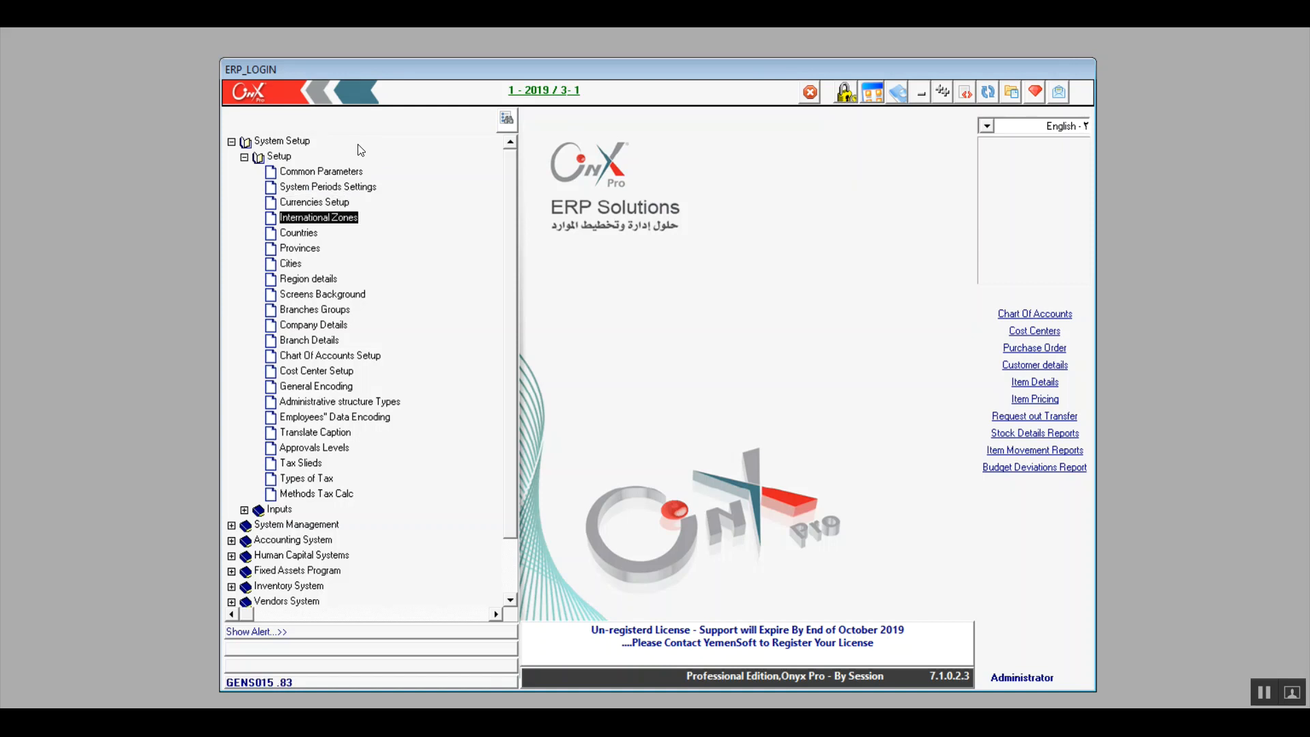
{"action": "key", "text": "Up"}
{"action": "key", "text": "Up"}
{"action": "key", "text": "Down"}
{"action": "key", "text": "Down"}
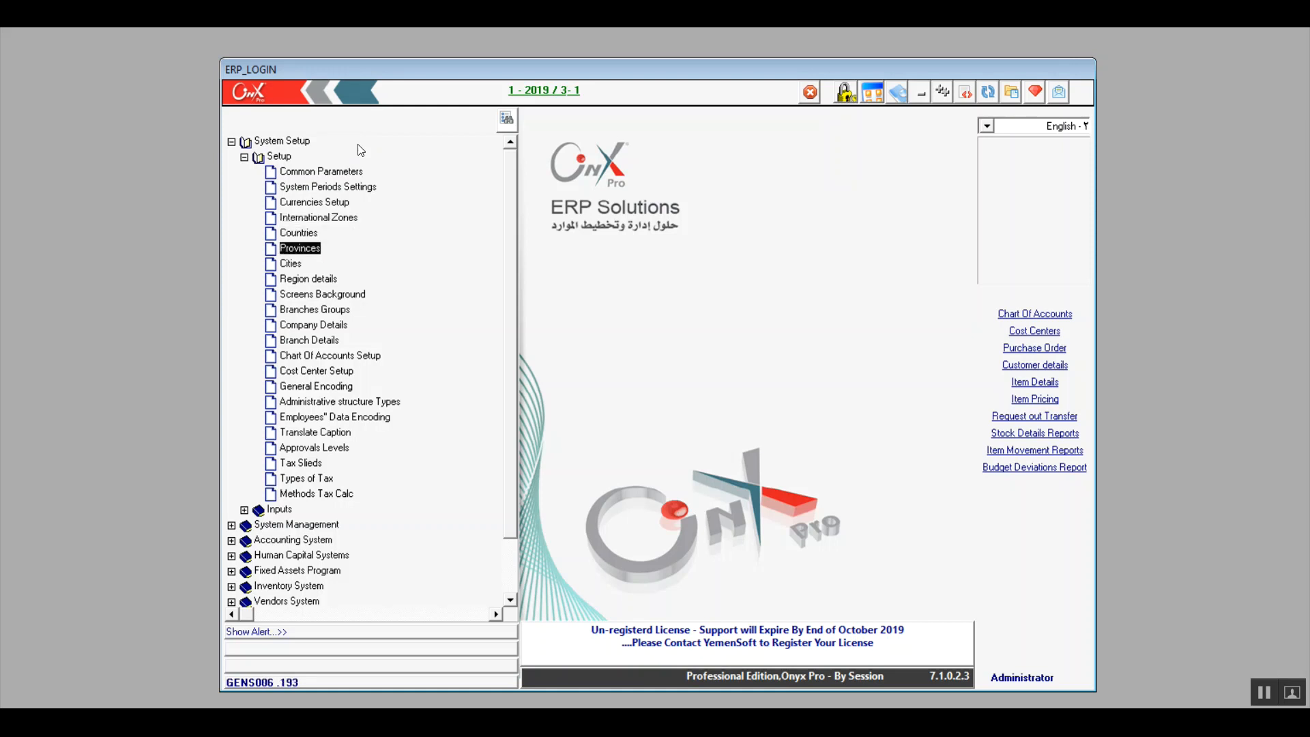
{"action": "key", "text": "Down"}
{"action": "key", "text": "Down"}
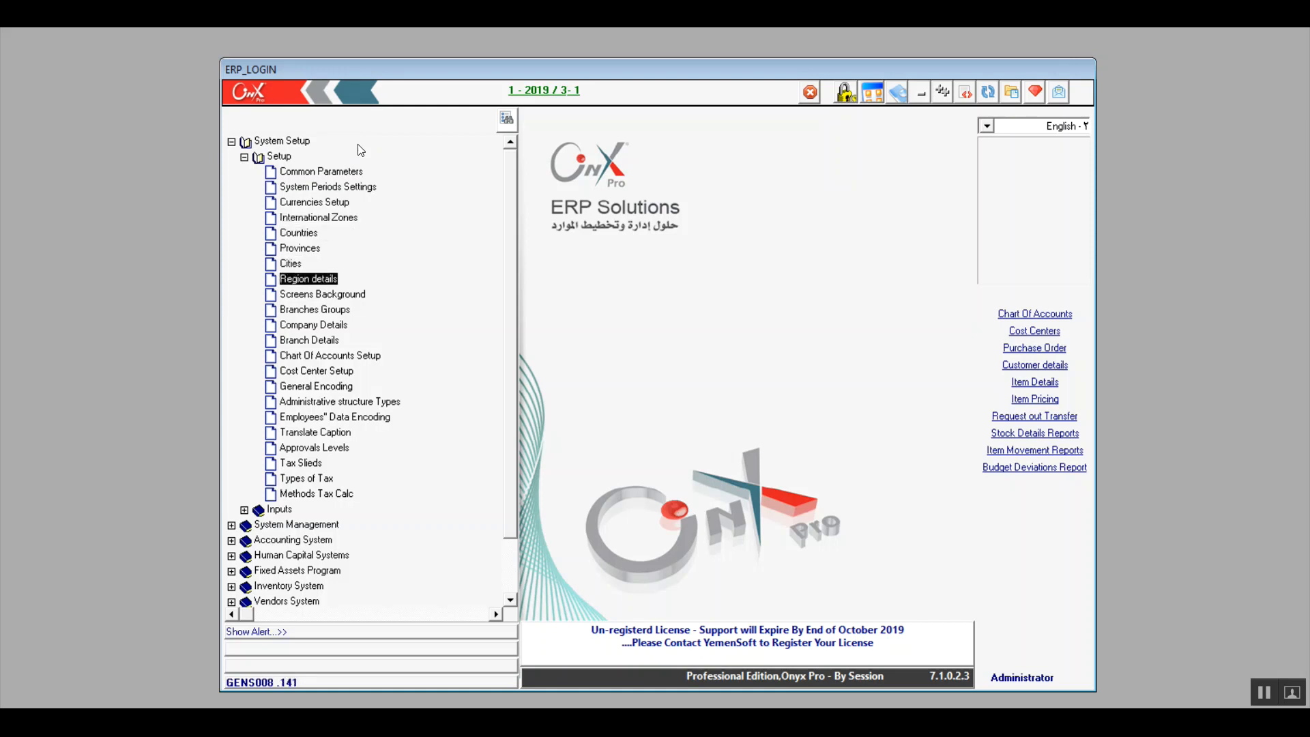
Open the System Periods Settings screen and start a new periods record.
{"action": "key", "text": "Up"}
{"action": "key", "text": "Up"}
{"action": "key", "text": "Up"}
{"action": "key", "text": "Up"}
{"action": "key", "text": "Up"}
{"action": "key", "text": "Up"}
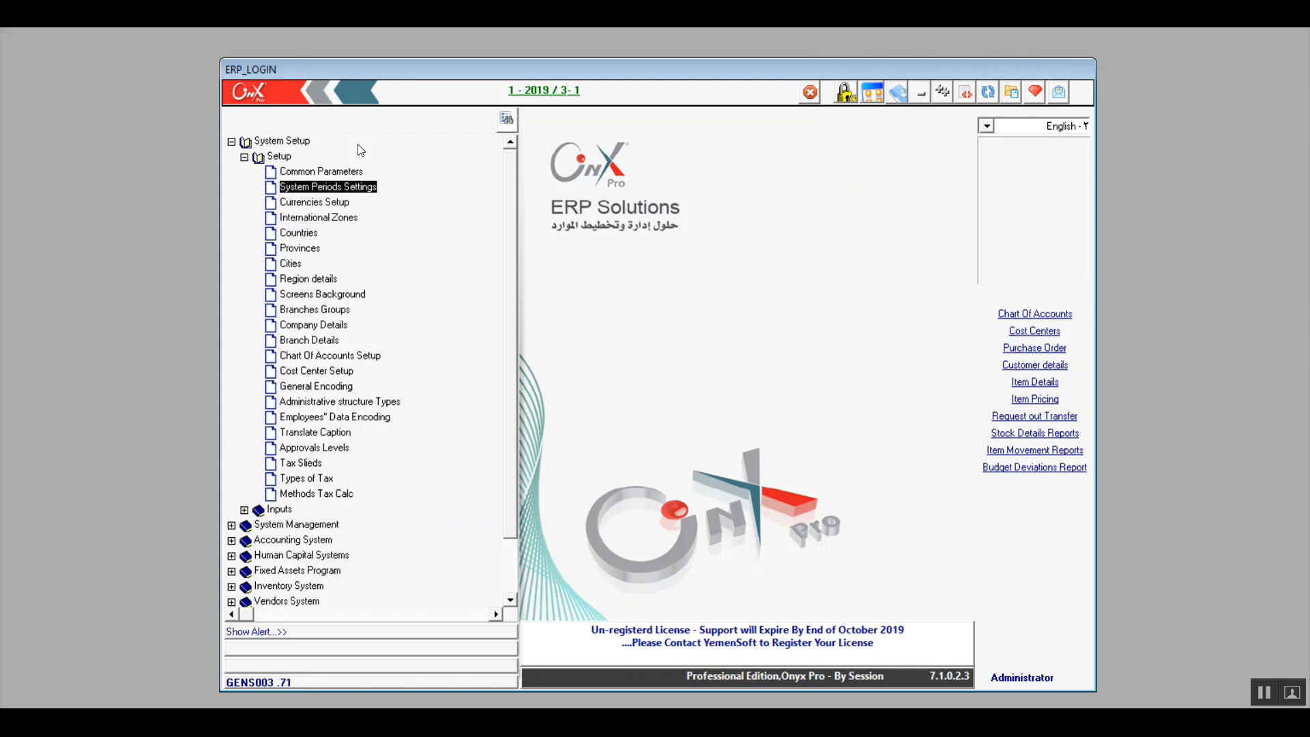
{"action": "key", "text": "Return"}
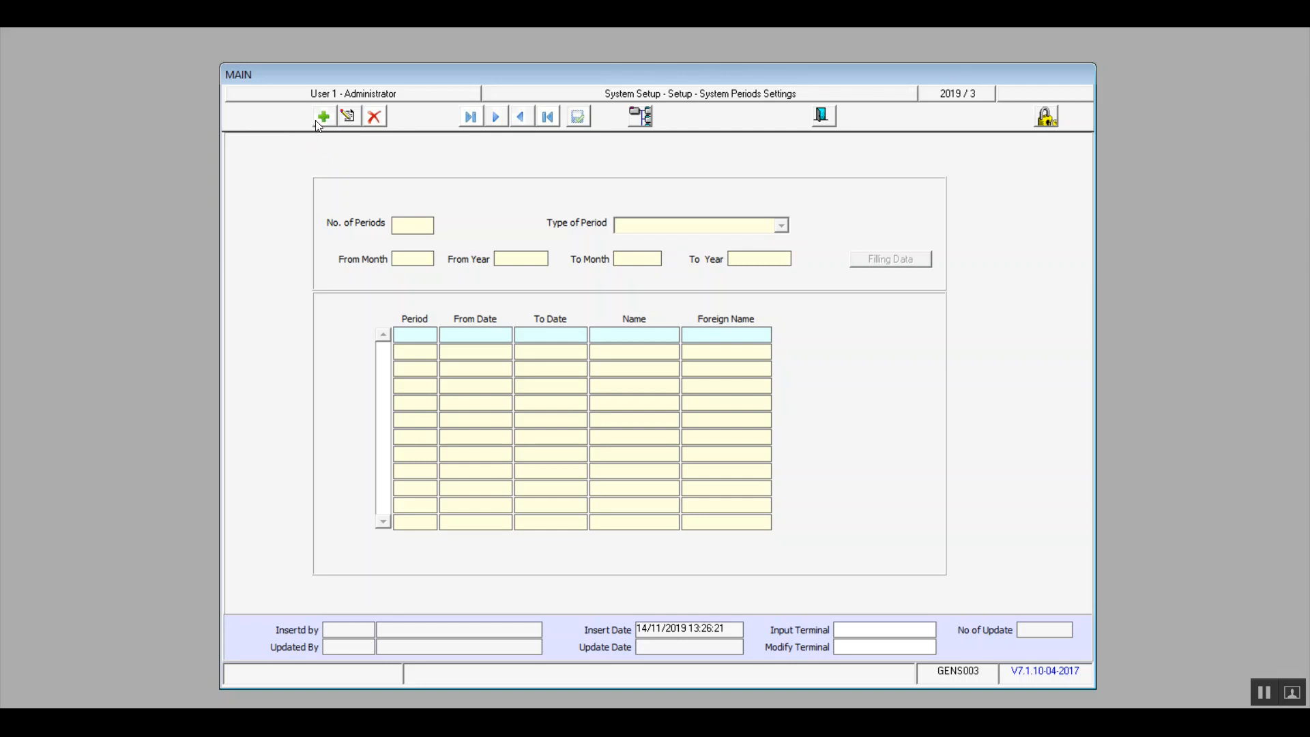
{"action": "left_click", "coordinate": [318, 123]}
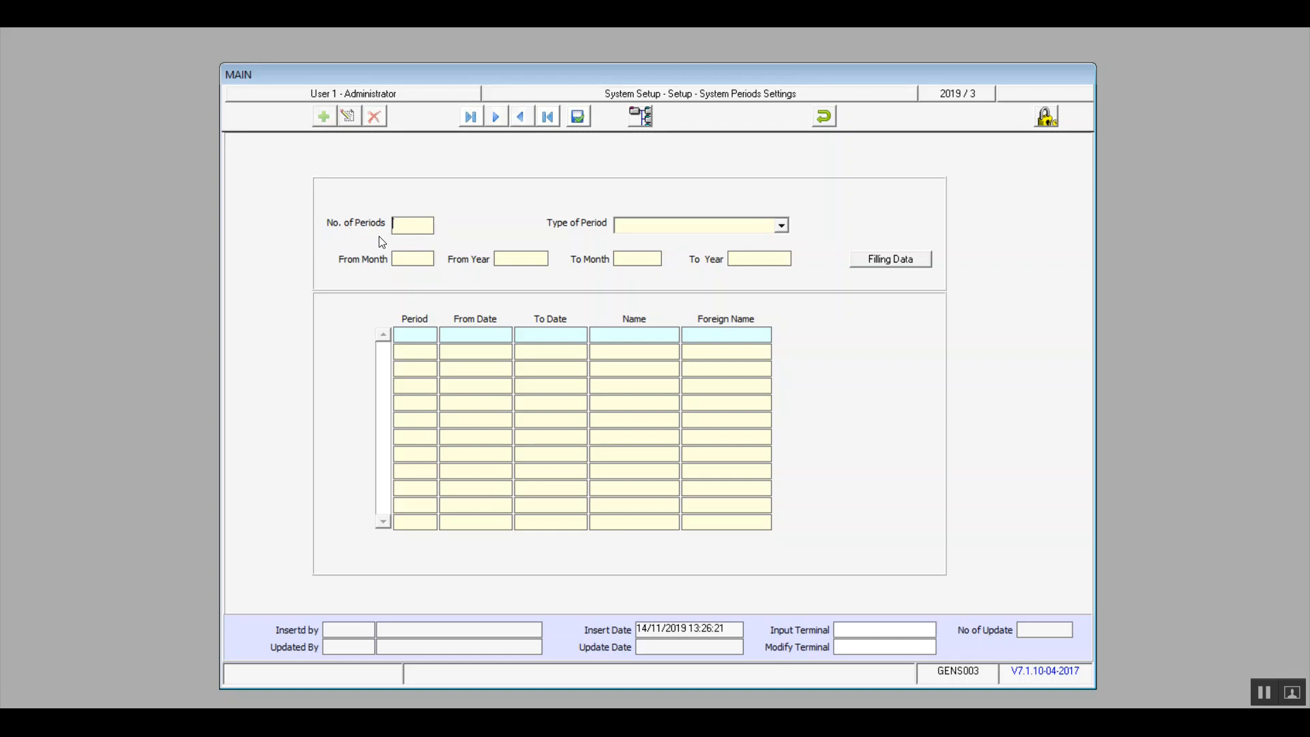
{"action": "left_click", "coordinate": [787, 228]}
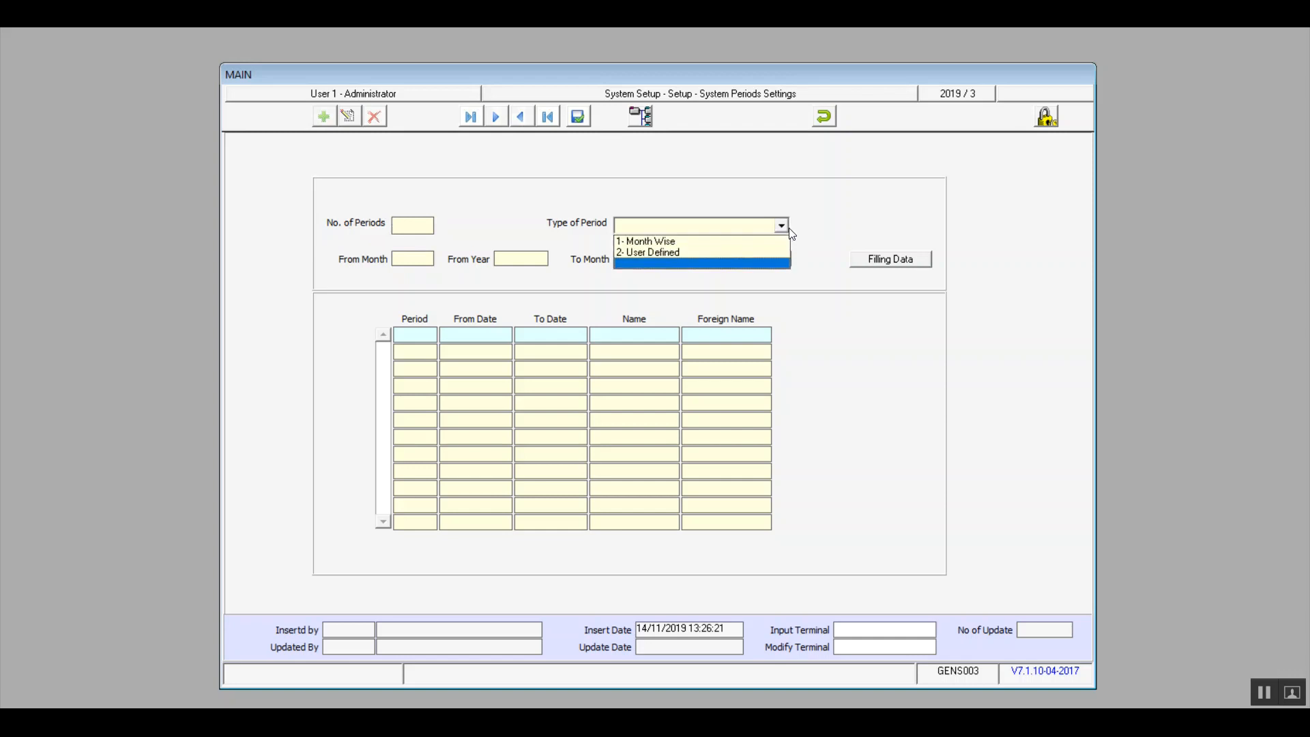
{"action": "left_click", "coordinate": [732, 243]}
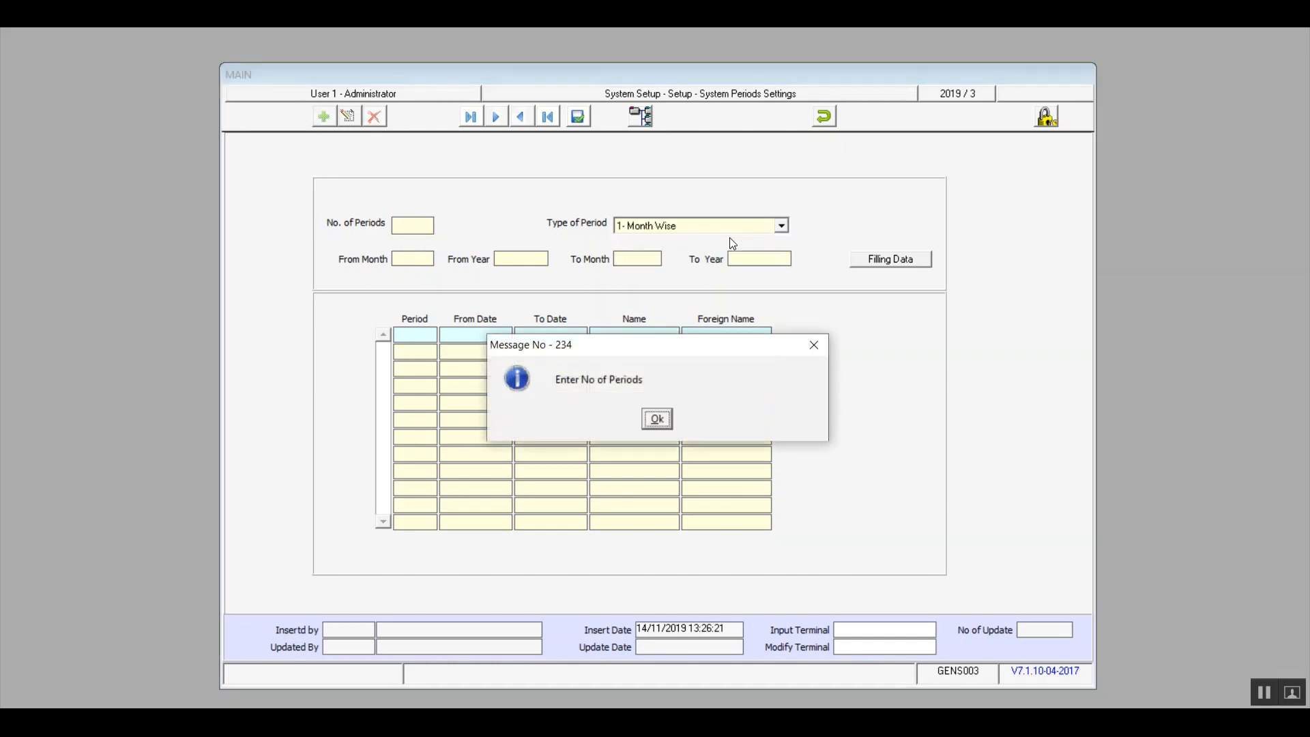
{"action": "left_click", "coordinate": [658, 421]}
{"action": "left_click", "coordinate": [785, 225]}
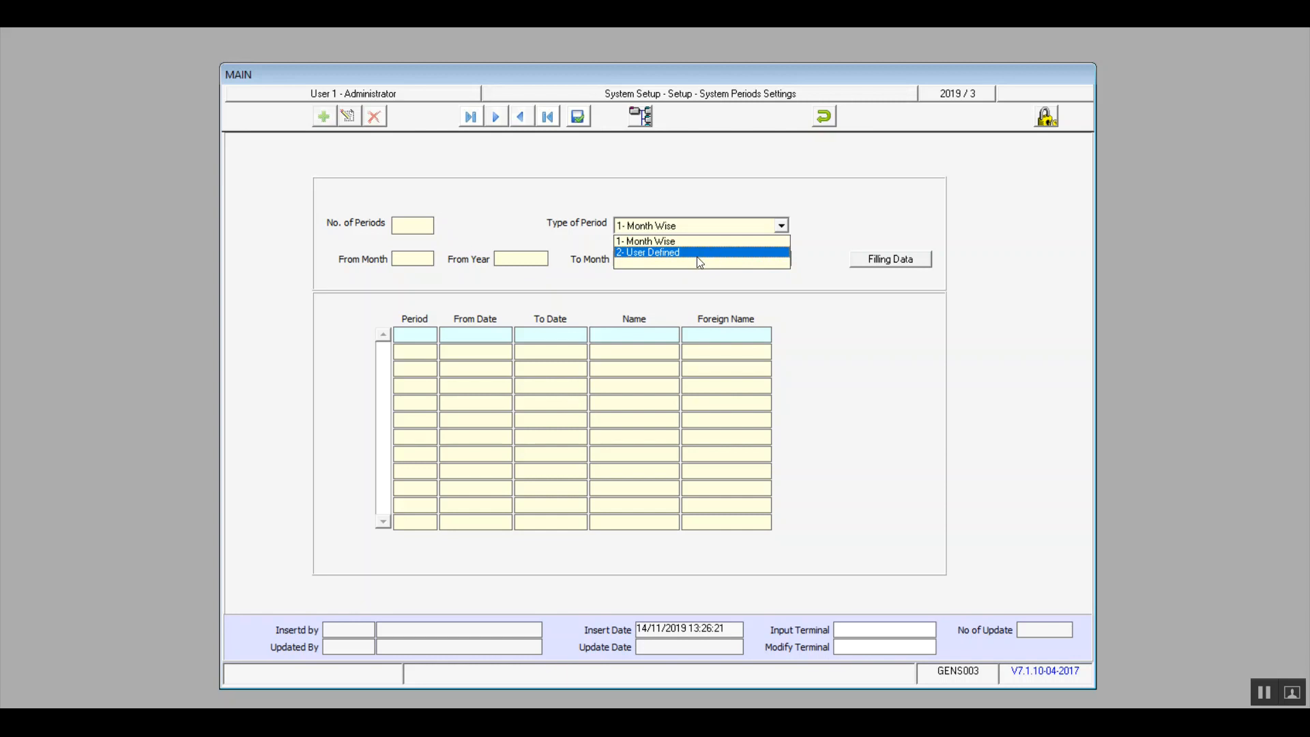
{"action": "left_click", "coordinate": [681, 265]}
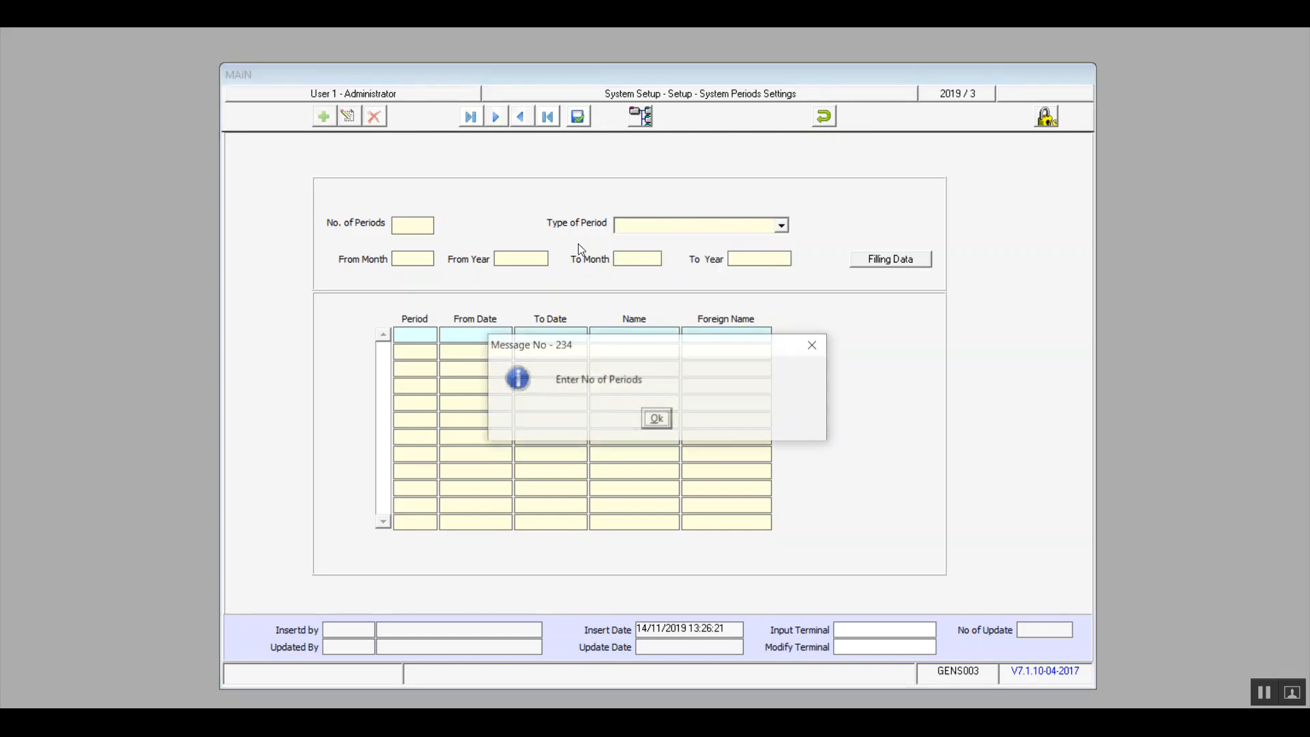
{"action": "left_click", "coordinate": [666, 423]}
Try generating 3 Month Wise periods starting from month 1 of 2019, and discard the record.
{"action": "type", "text": "3"}
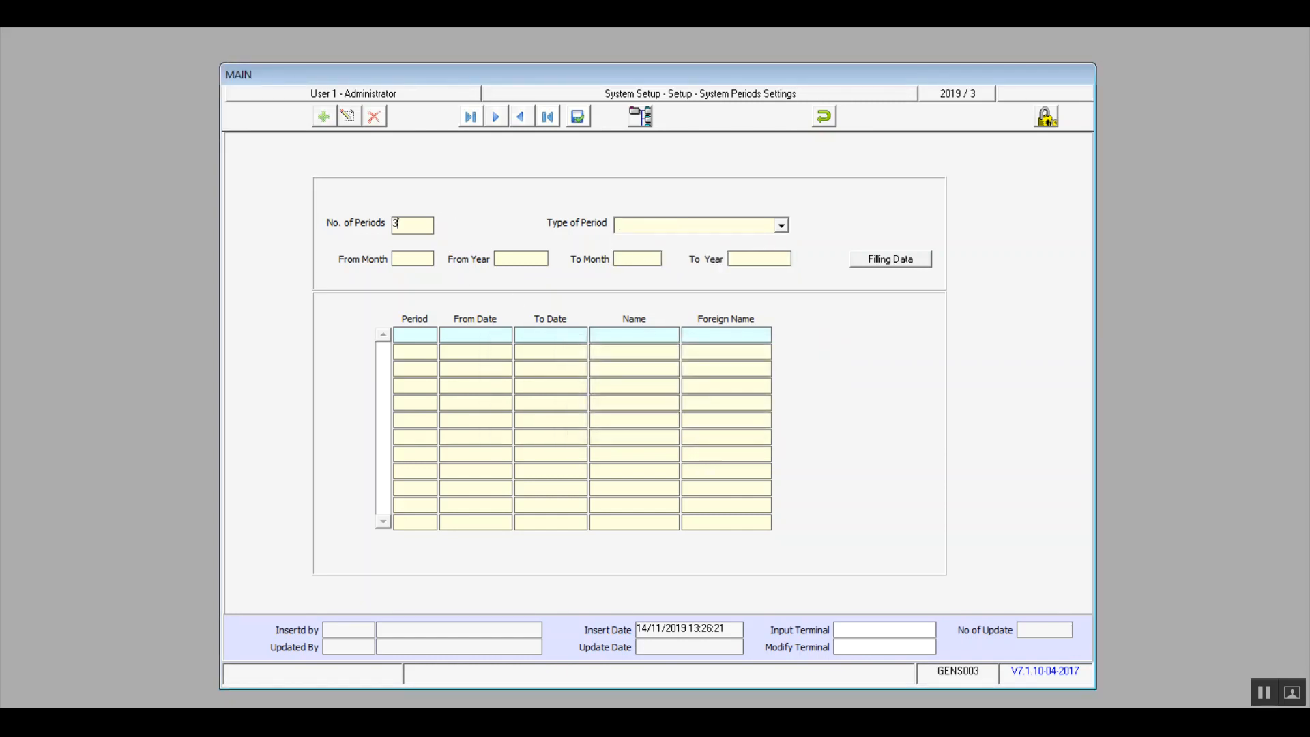
{"action": "key", "text": "Tab"}
{"action": "key", "text": "alt+Down"}
{"action": "key", "text": "Up"}
{"action": "key", "text": "Up"}
{"action": "key", "text": "Tab"}
{"action": "type", "text": "1"}
{"action": "key", "text": "Tab"}
{"action": "type", "text": "2019"}
{"action": "left_click", "coordinate": [913, 259]}
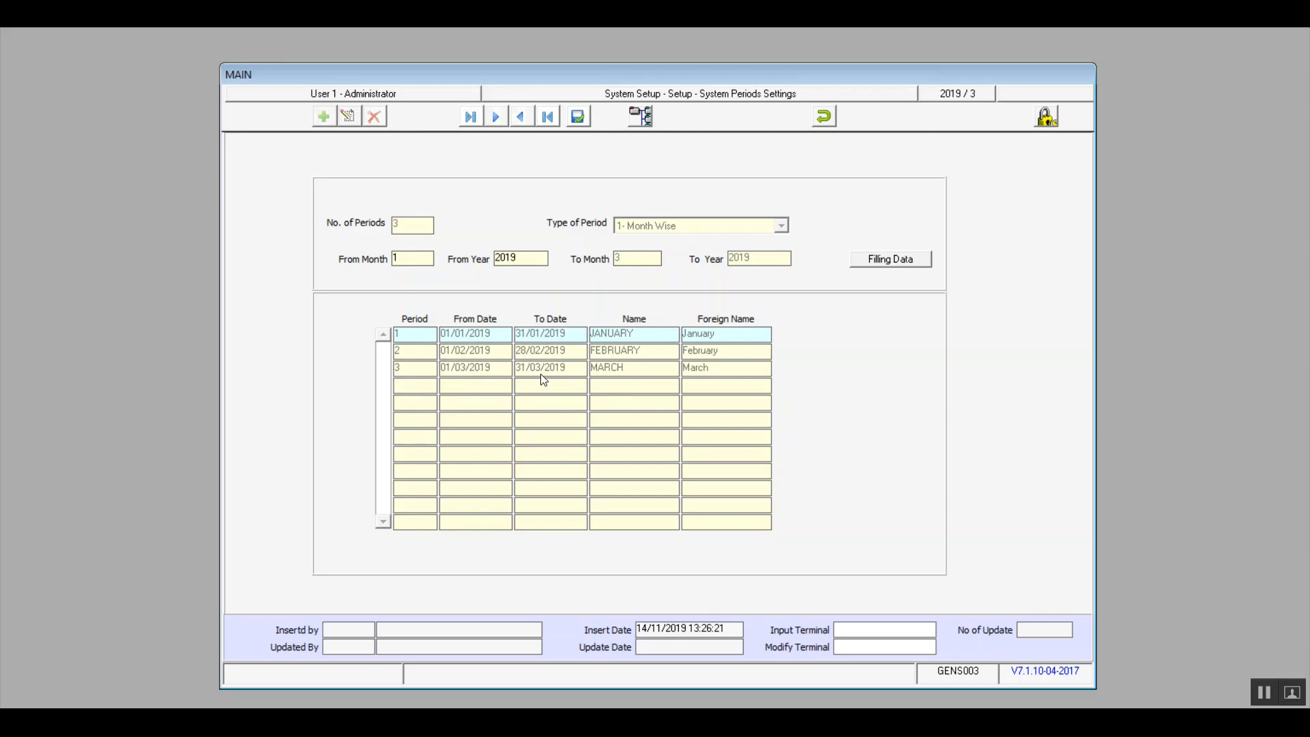
{"action": "left_click", "coordinate": [830, 111]}
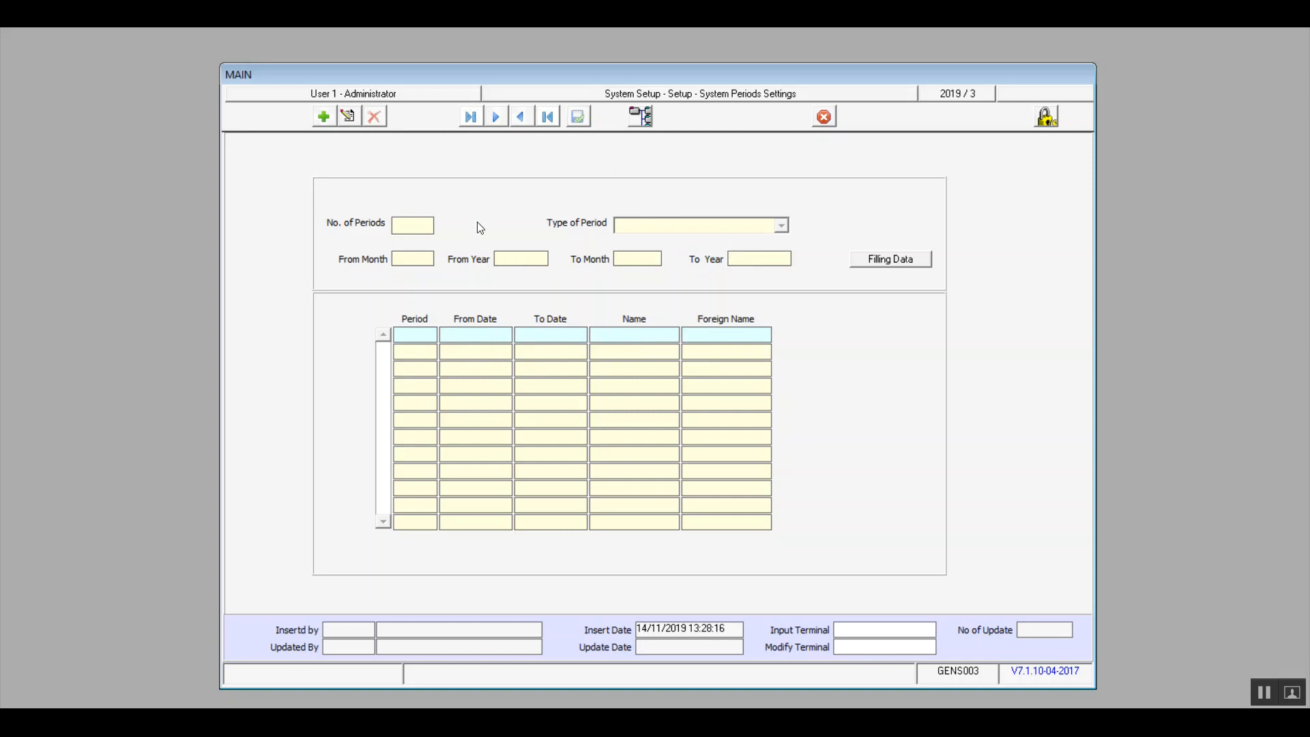
Create a new record of 3 User Defined periods starting from month 1 of 2019 and run Filling Data.
{"action": "left_click", "coordinate": [324, 118]}
{"action": "type", "text": "3"}
{"action": "left_click", "coordinate": [784, 226]}
{"action": "left_click", "coordinate": [716, 249]}
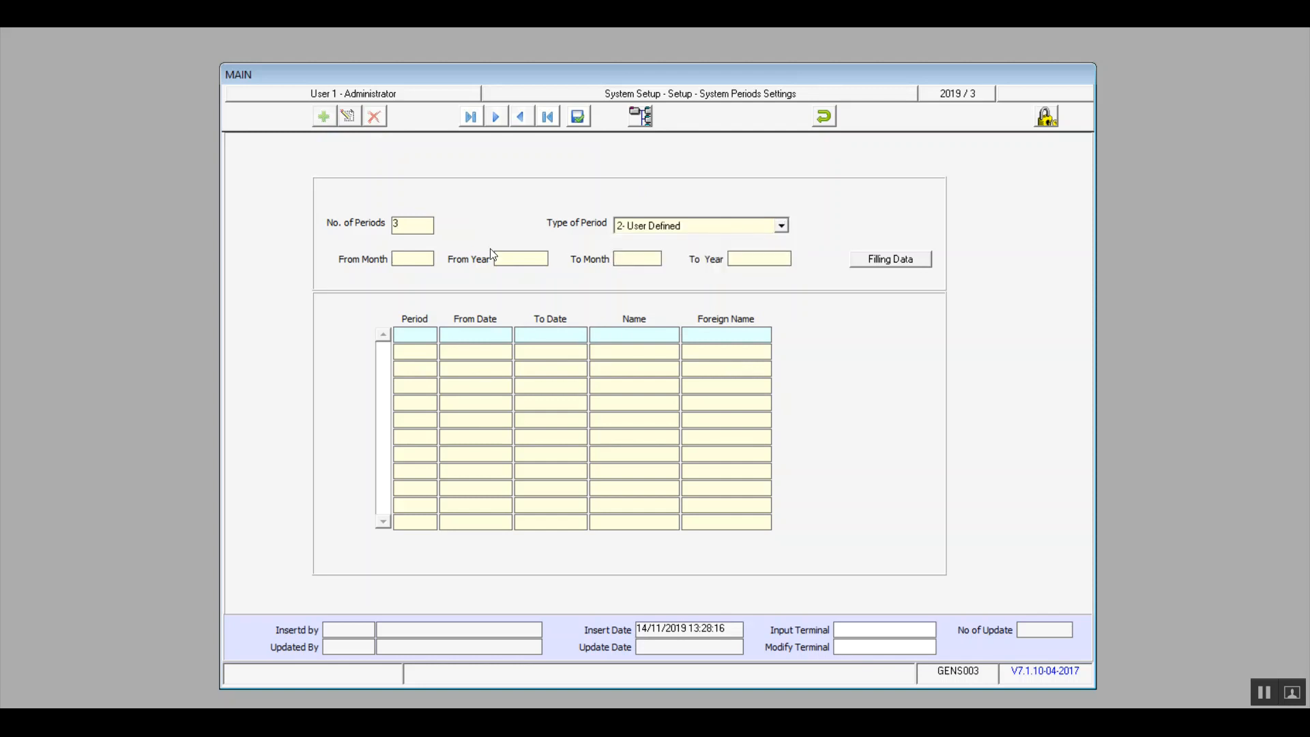
{"action": "left_click", "coordinate": [415, 254]}
{"action": "type", "text": "1"}
{"action": "key", "text": "Tab"}
{"action": "type", "text": "2019"}
{"action": "left_click", "coordinate": [881, 266]}
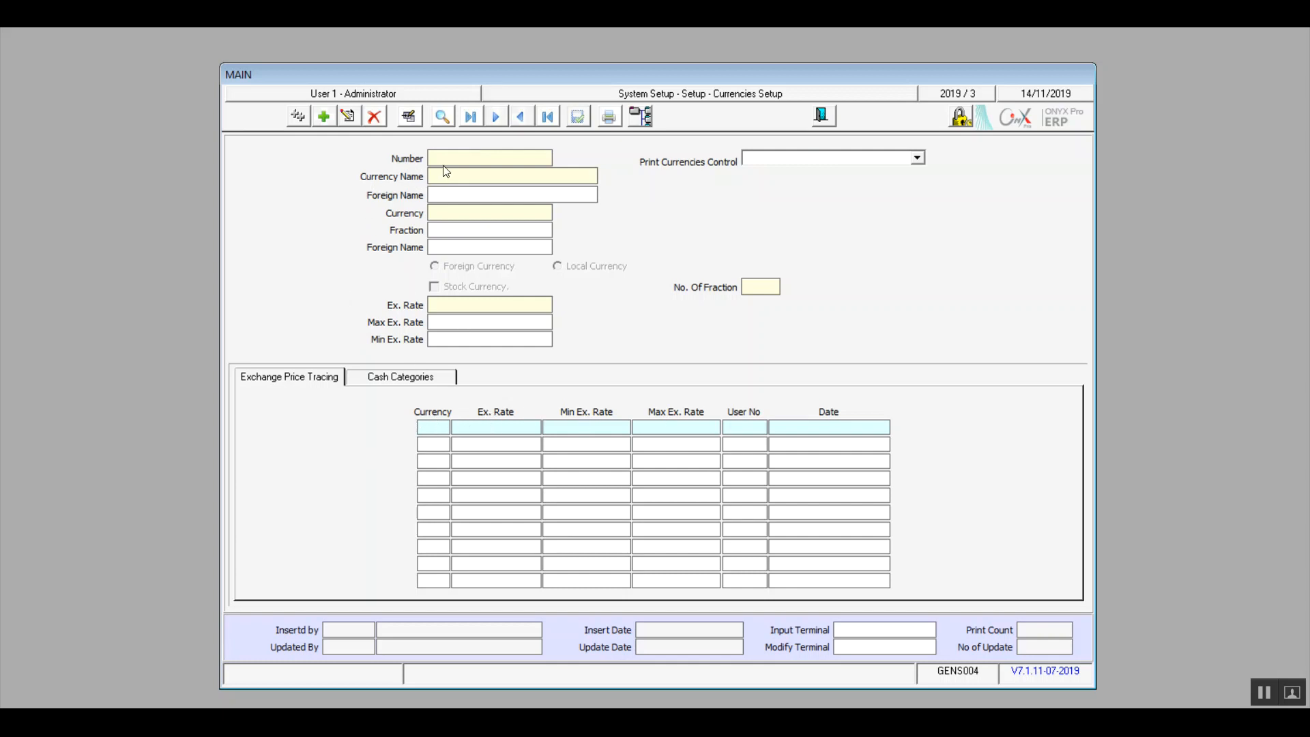
Start a new record in Currencies Setup with the currency name Egyptian pound.
{"action": "left_click", "coordinate": [325, 117]}
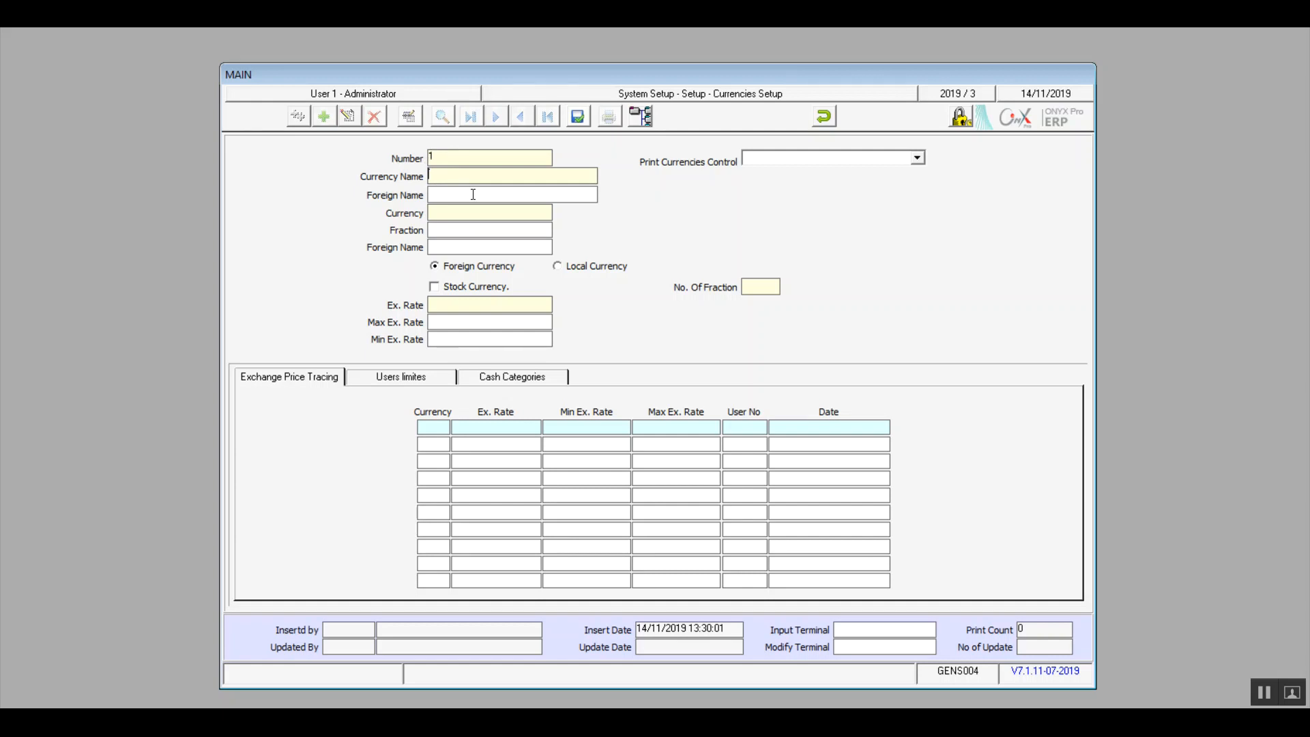
{"action": "type", "text": "E"}
{"action": "type", "text": "Egyp"}
{"action": "type", "text": "tian "}
{"action": "type", "text": "pou"}
{"action": "type", "text": "nd"}
Set the Egyptian pound's currency code to EGP and its fraction name to Penny.
{"action": "left_click", "coordinate": [497, 195]}
{"action": "type", "text": "EGP"}
{"action": "key", "text": "Tab"}
{"action": "type", "text": "Penny"}
{"action": "left_click", "coordinate": [457, 248]}
Mark the Egyptian pound as local and stock currency with 2 as No. Of Fraction, and save the record.
{"action": "left_click", "coordinate": [566, 268]}
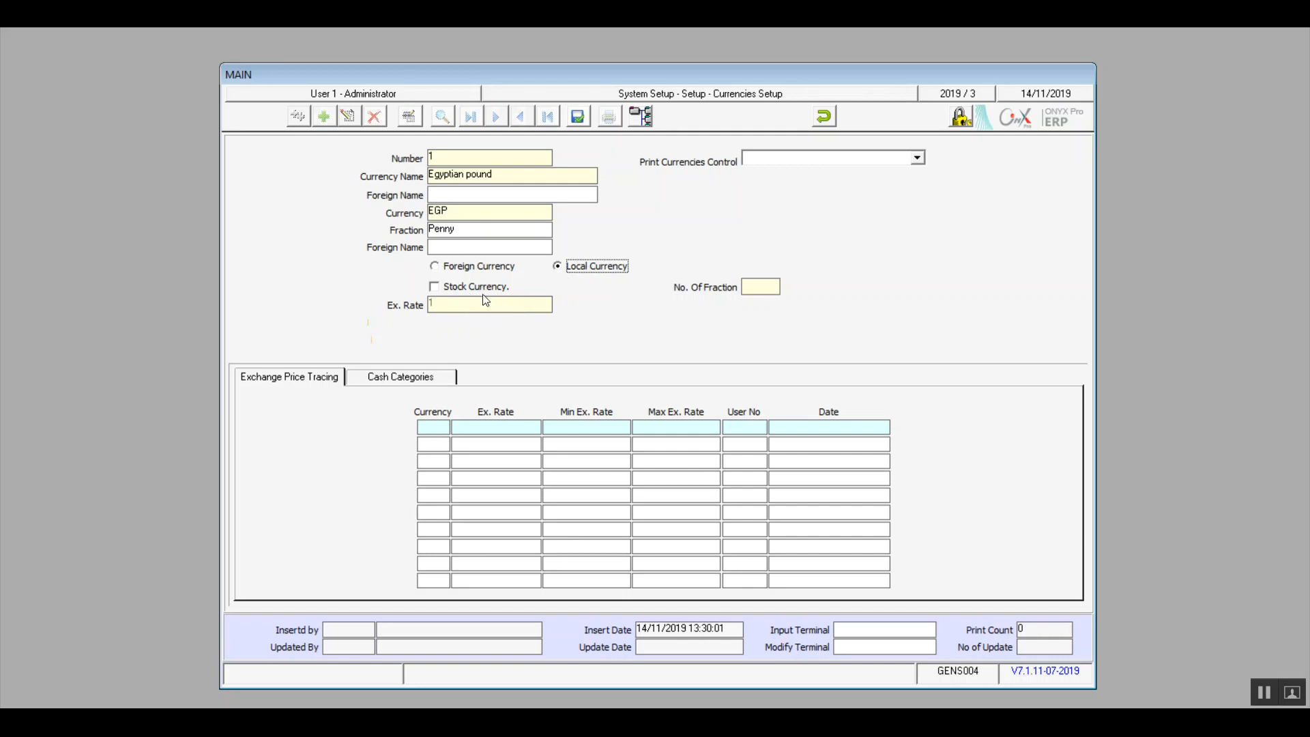
{"action": "left_click", "coordinate": [436, 287]}
{"action": "left_click", "coordinate": [755, 288]}
{"action": "type", "text": "2"}
{"action": "left_click", "coordinate": [579, 120]}
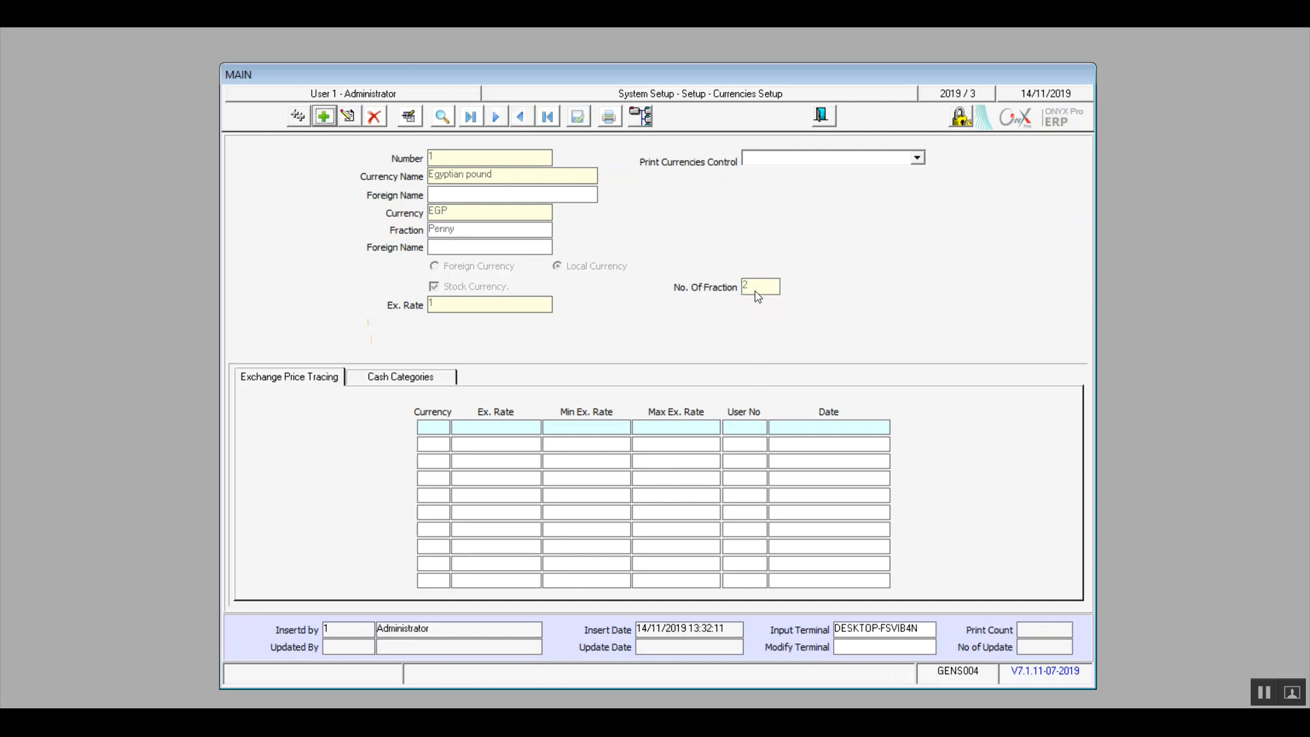
{"action": "left_click", "coordinate": [400, 378]}
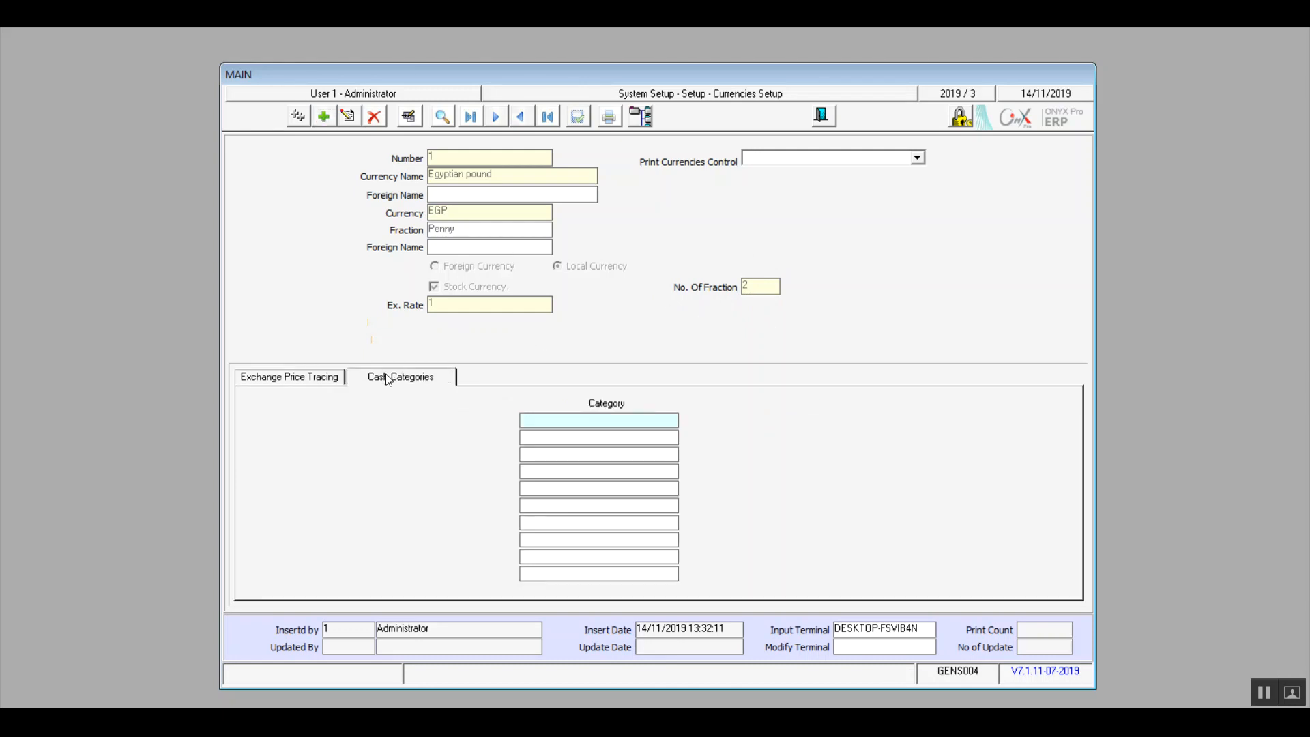
{"action": "left_click", "coordinate": [315, 381]}
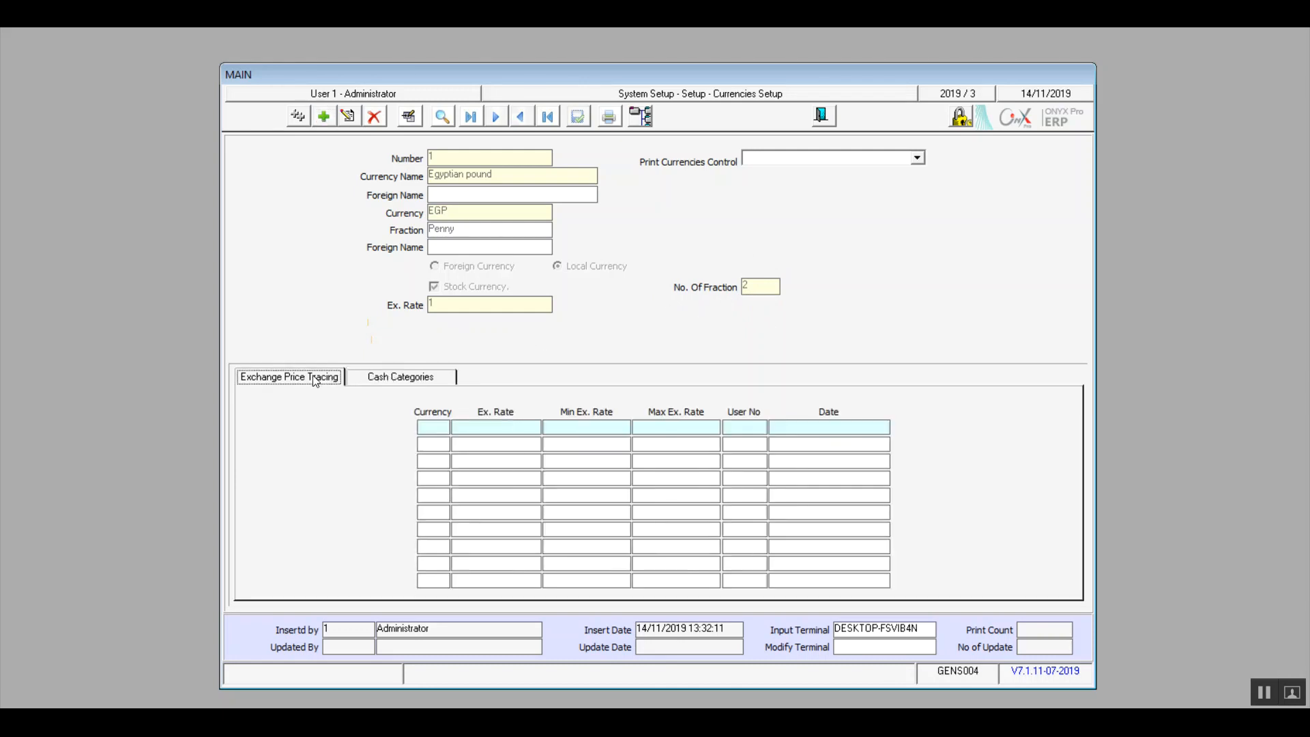
Add a second currency named Dollar with code USD, fraction Cent and 2 as No. Of Fraction.
{"action": "left_click", "coordinate": [324, 117]}
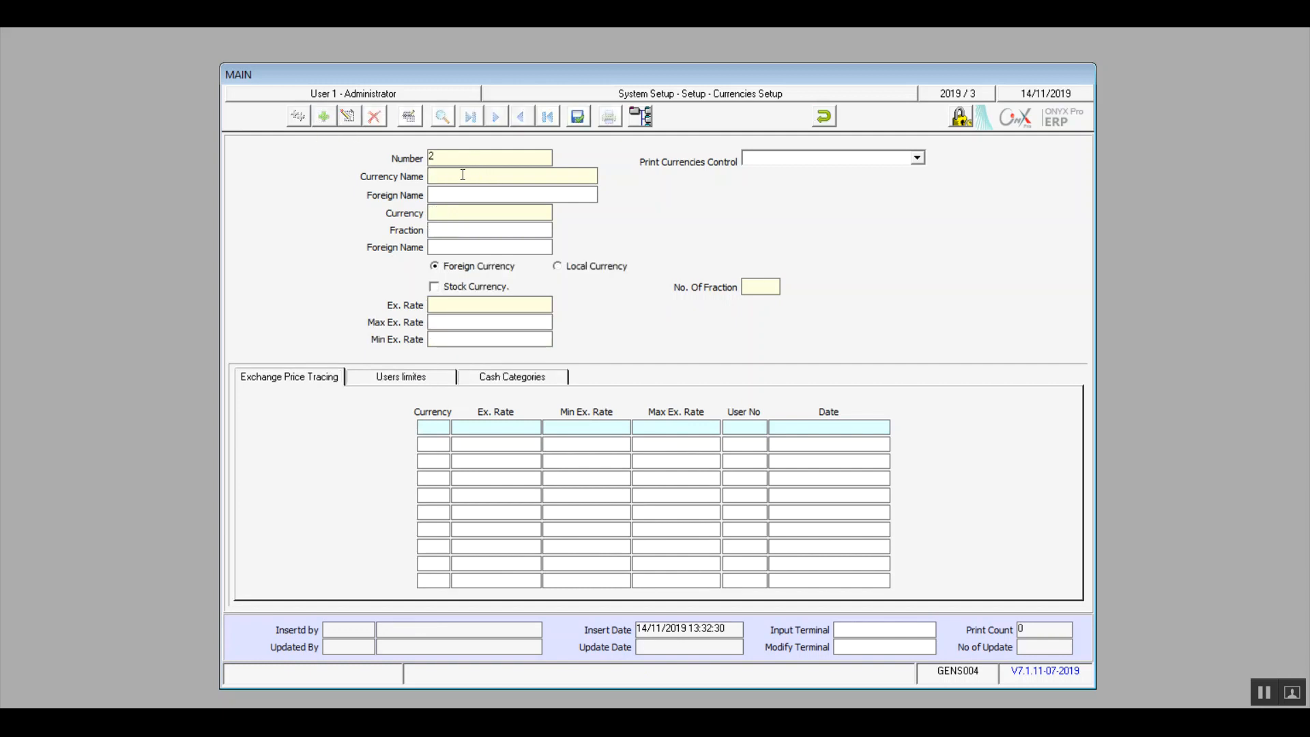
{"action": "type", "text": "Dolla"}
{"action": "type", "text": "USD"}
{"action": "left_click", "coordinate": [452, 230]}
{"action": "type", "text": "Cent"}
{"action": "left_click", "coordinate": [776, 285]}
{"action": "type", "text": "2"}
Set the Dollar's exchange rate to 16.2, maximum to 16.2 and minimum to 16.1, and save the currency.
{"action": "left_click", "coordinate": [481, 305]}
{"action": "type", "text": "16.20"}
{"action": "left_click", "coordinate": [467, 320]}
{"action": "type", "text": "16.2"}
{"action": "left_click", "coordinate": [489, 339]}
{"action": "type", "text": "16.1"}
{"action": "left_click", "coordinate": [466, 323]}
{"action": "left_click", "coordinate": [578, 121]}
{"action": "left_click", "coordinate": [579, 120]}
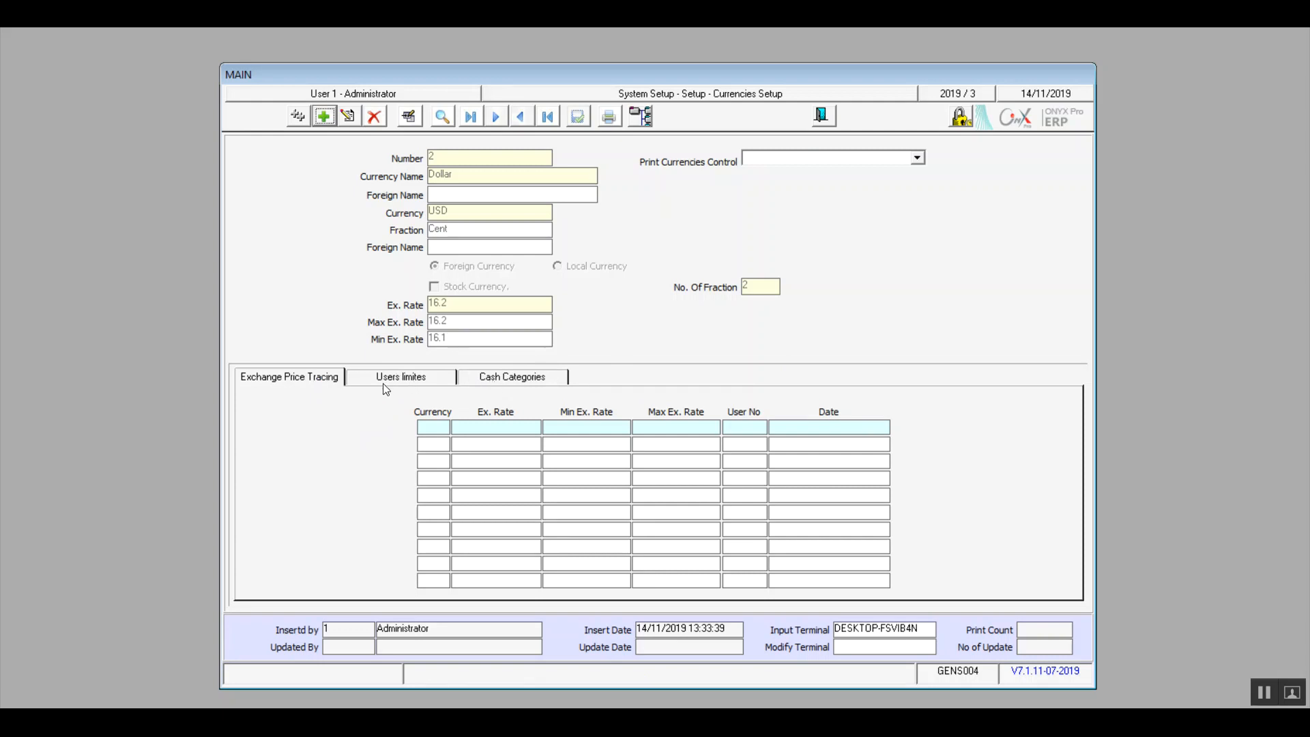
Put the Dollar record in edit mode and enter user number 1 in its user limits.
{"action": "left_click", "coordinate": [356, 382]}
{"action": "left_click", "coordinate": [327, 381]}
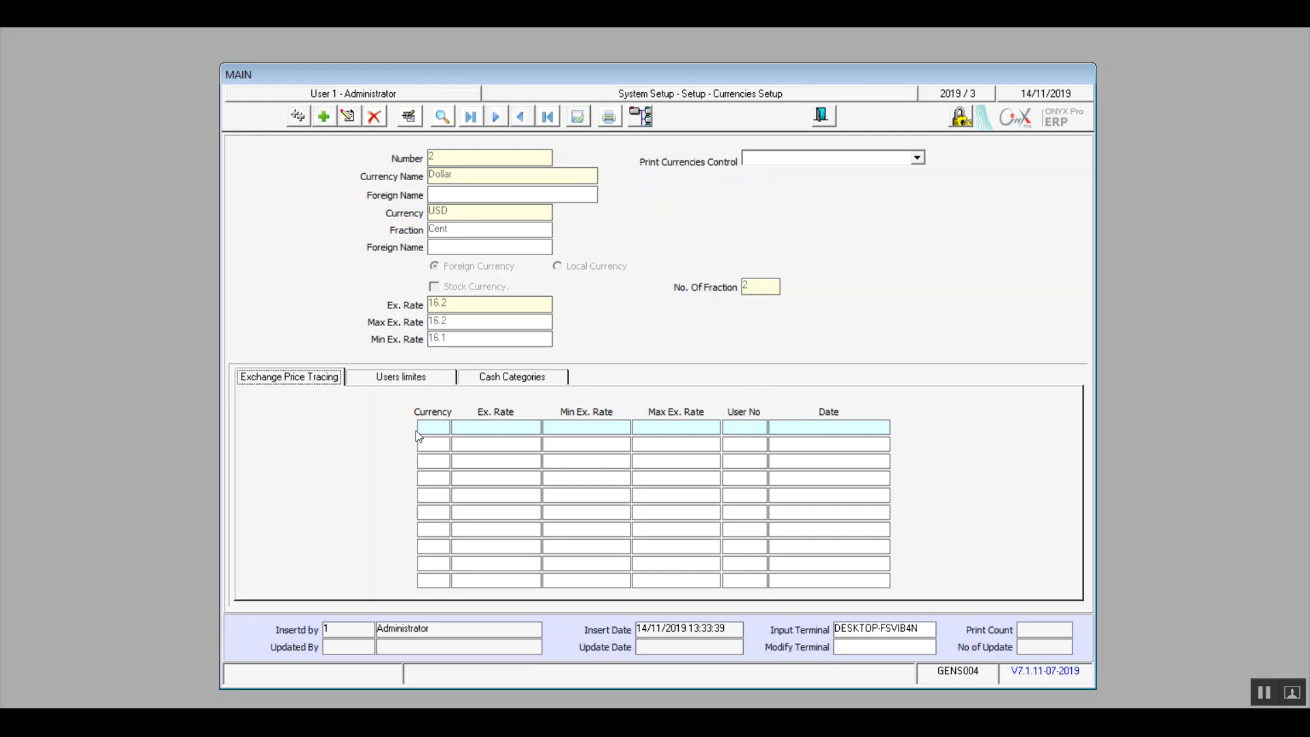
{"action": "left_click", "coordinate": [374, 381]}
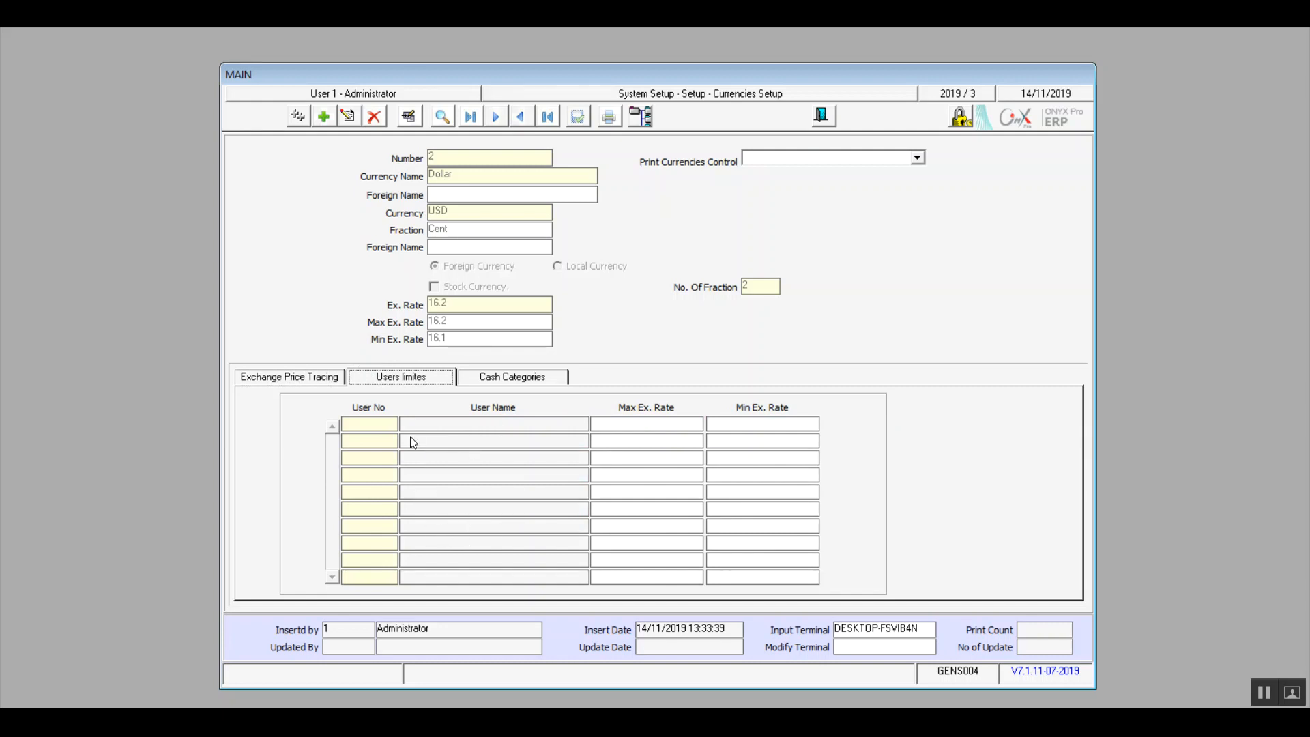
{"action": "left_click", "coordinate": [351, 119]}
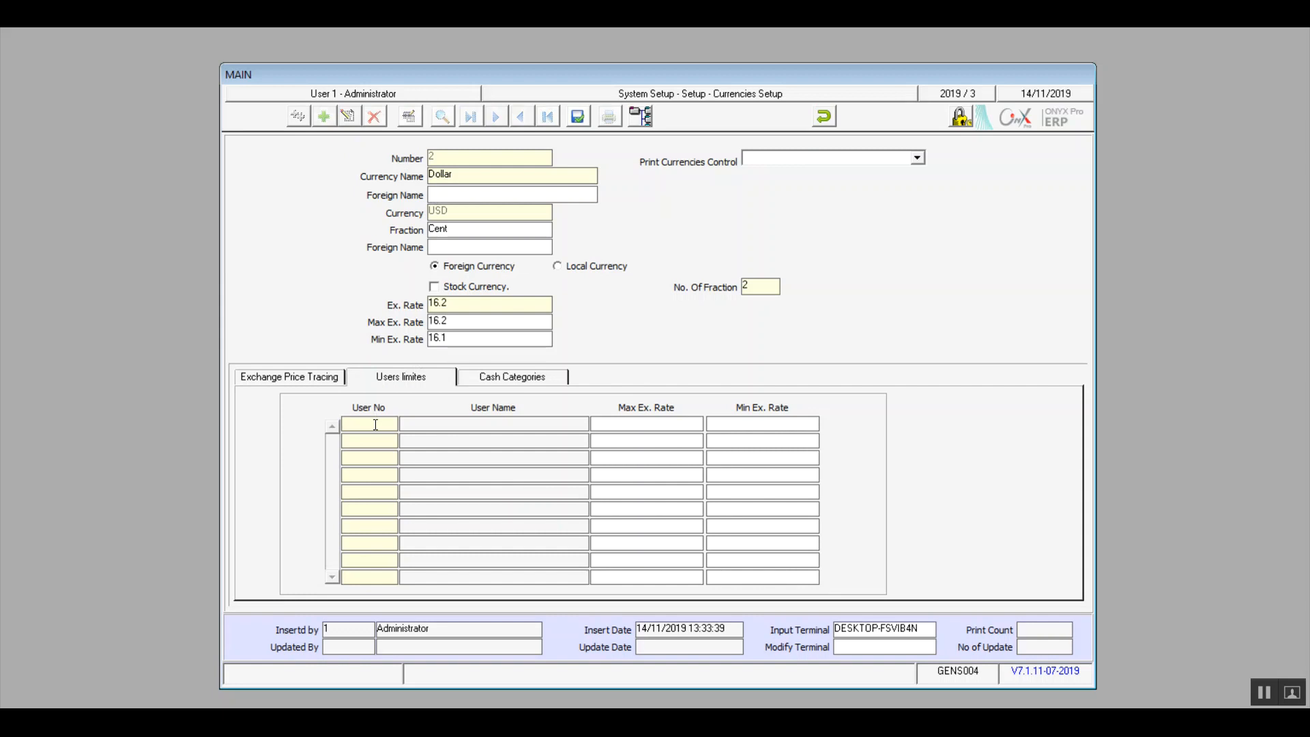
{"action": "left_click", "coordinate": [376, 424]}
{"action": "type", "text": "1"}
{"action": "key", "text": "Tab"}
Enter cash categories 10 and 100 for the Dollar, and cancel the edit without saving.
{"action": "left_click", "coordinate": [508, 377]}
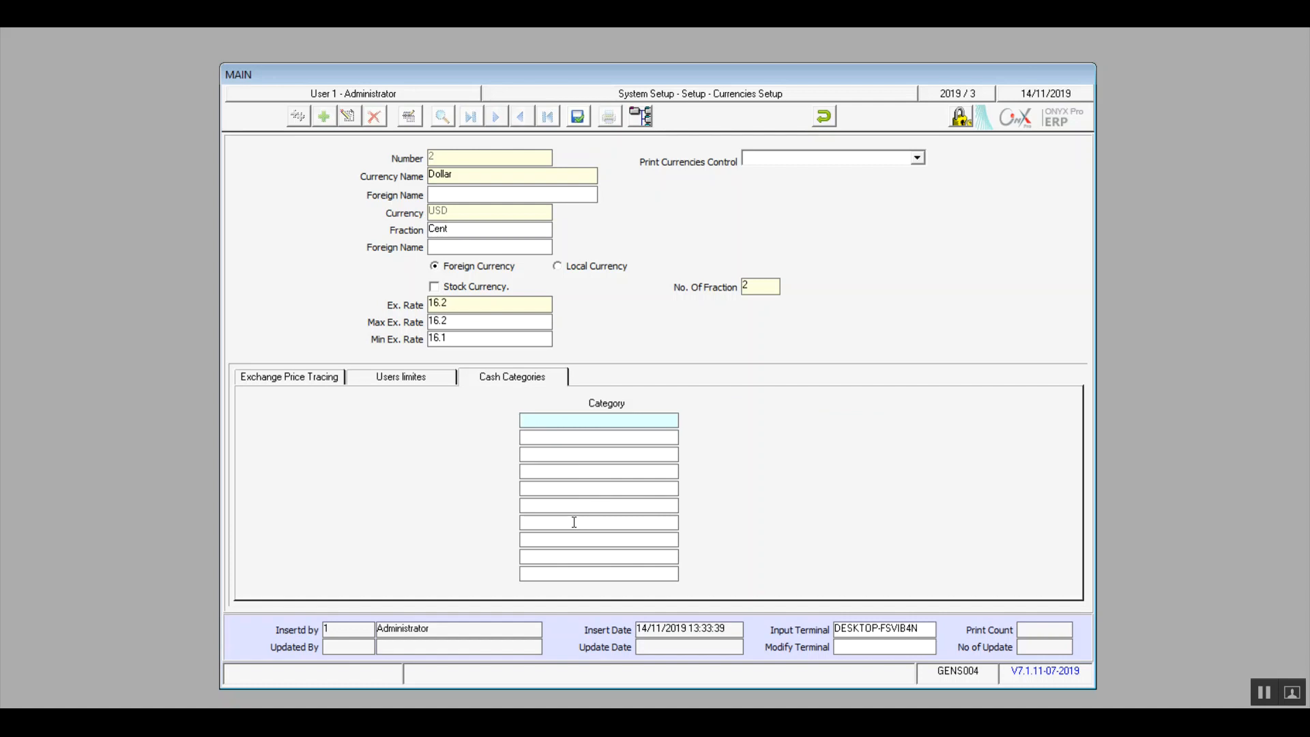
{"action": "type", "text": "100"}
{"action": "key", "text": "BackSpace"}
{"action": "left_click", "coordinate": [566, 442]}
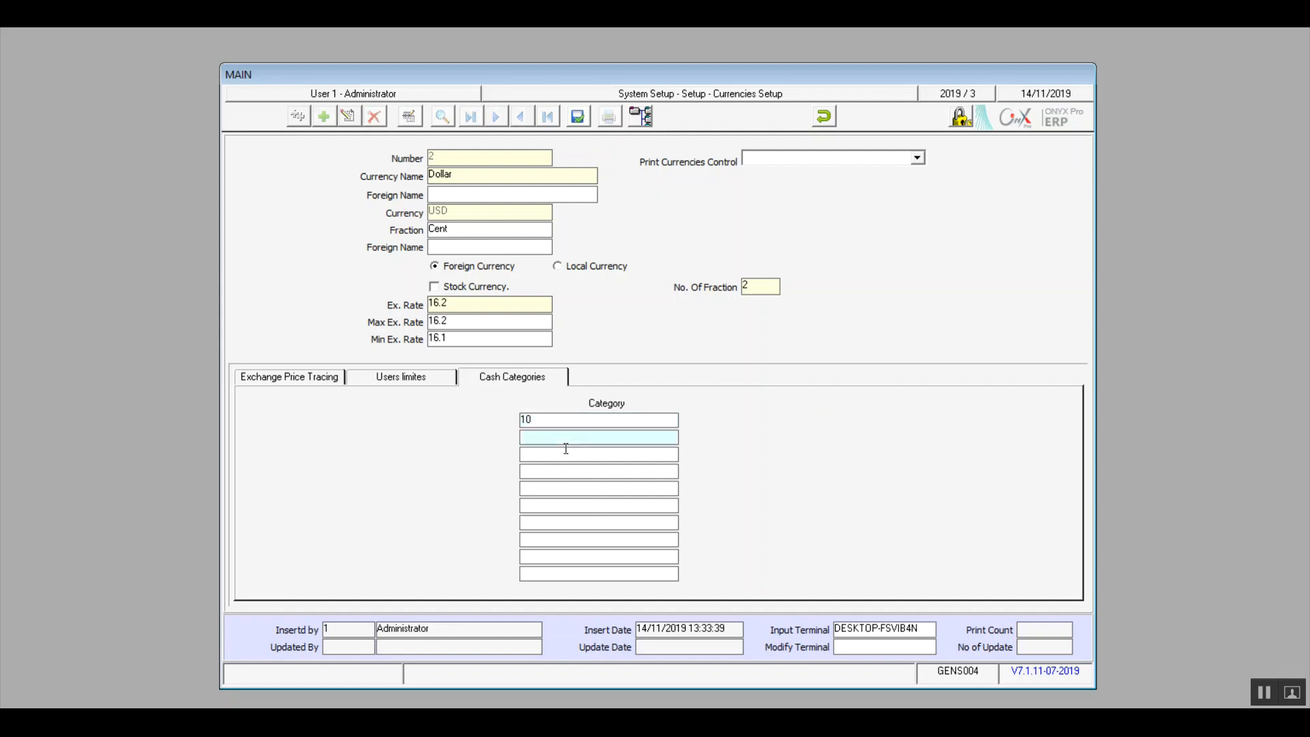
{"action": "type", "text": "100"}
{"action": "left_click", "coordinate": [825, 116]}
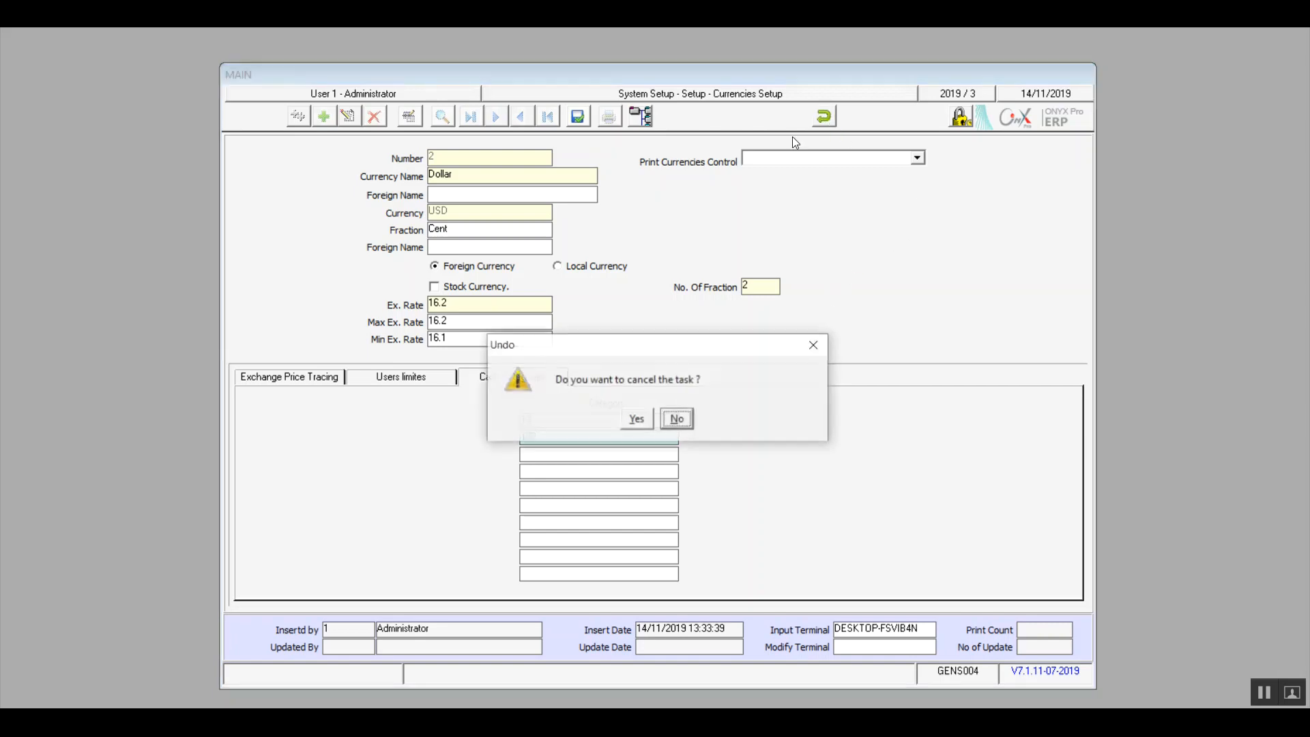
{"action": "left_click", "coordinate": [636, 418]}
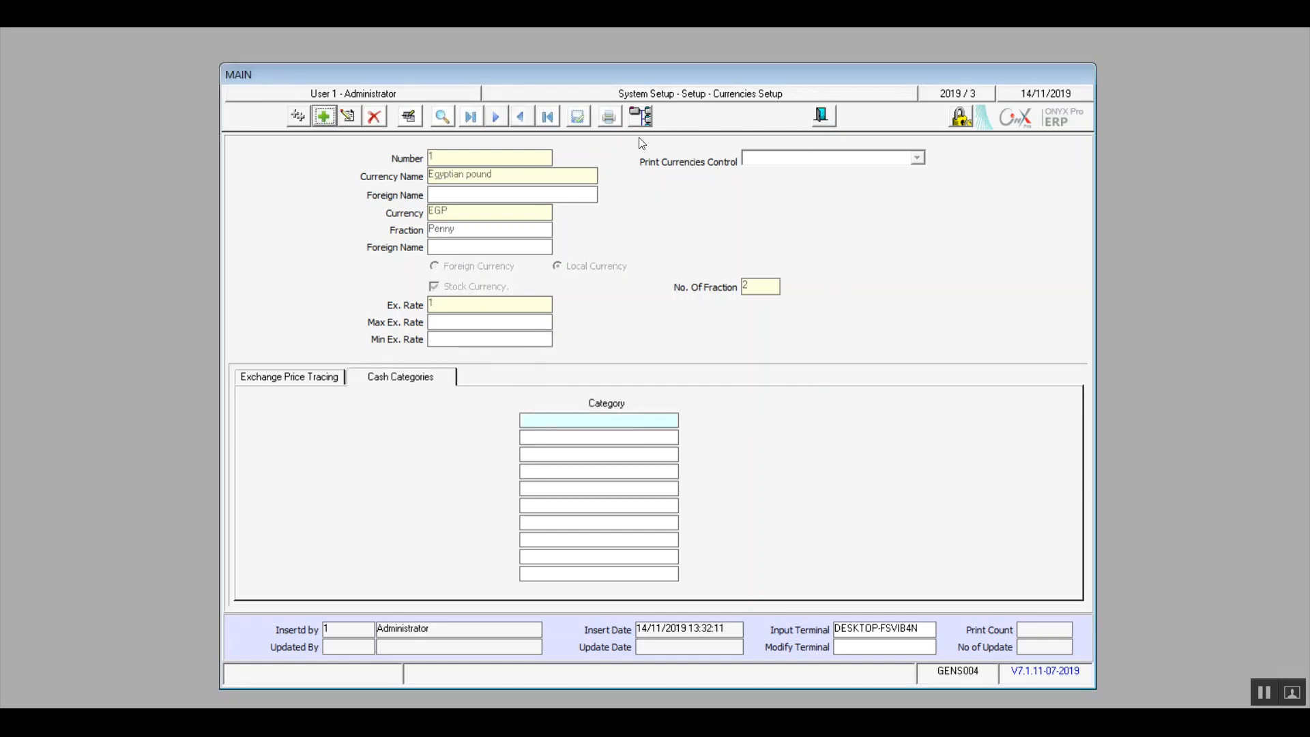
Leave Currencies Setup and open the International Zones screen.
{"action": "left_click", "coordinate": [823, 117]}
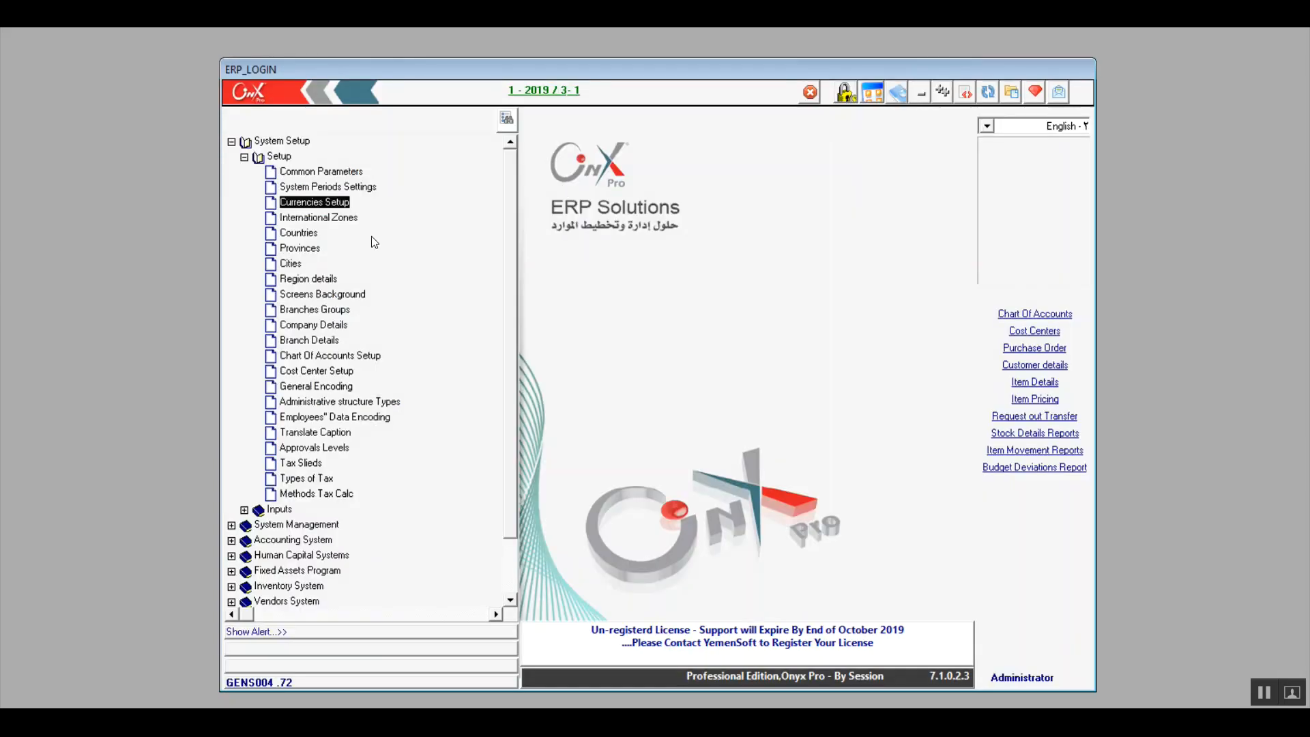
{"action": "left_click", "coordinate": [332, 224]}
{"action": "double_click", "coordinate": [332, 223]}
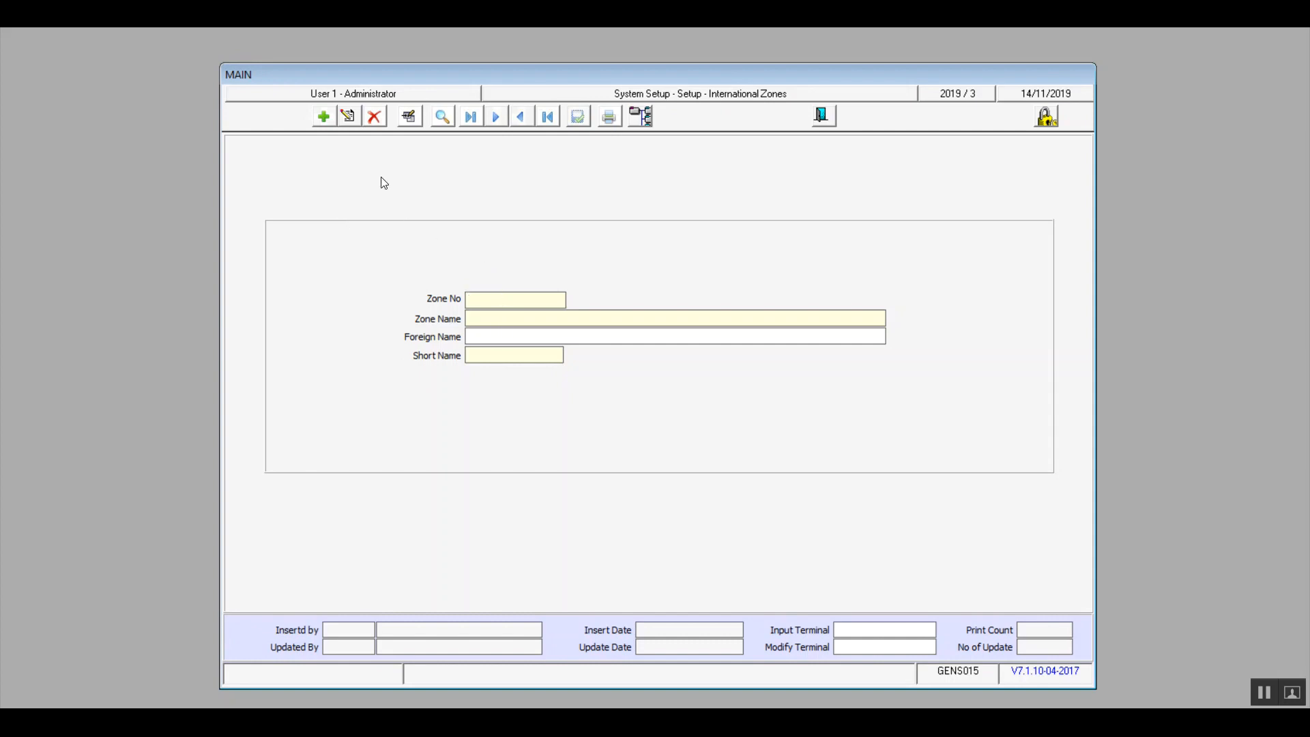
Add and save a zone named "Middel east" with short name ME, and exit the International Zones screen.
{"action": "left_click", "coordinate": [325, 118]}
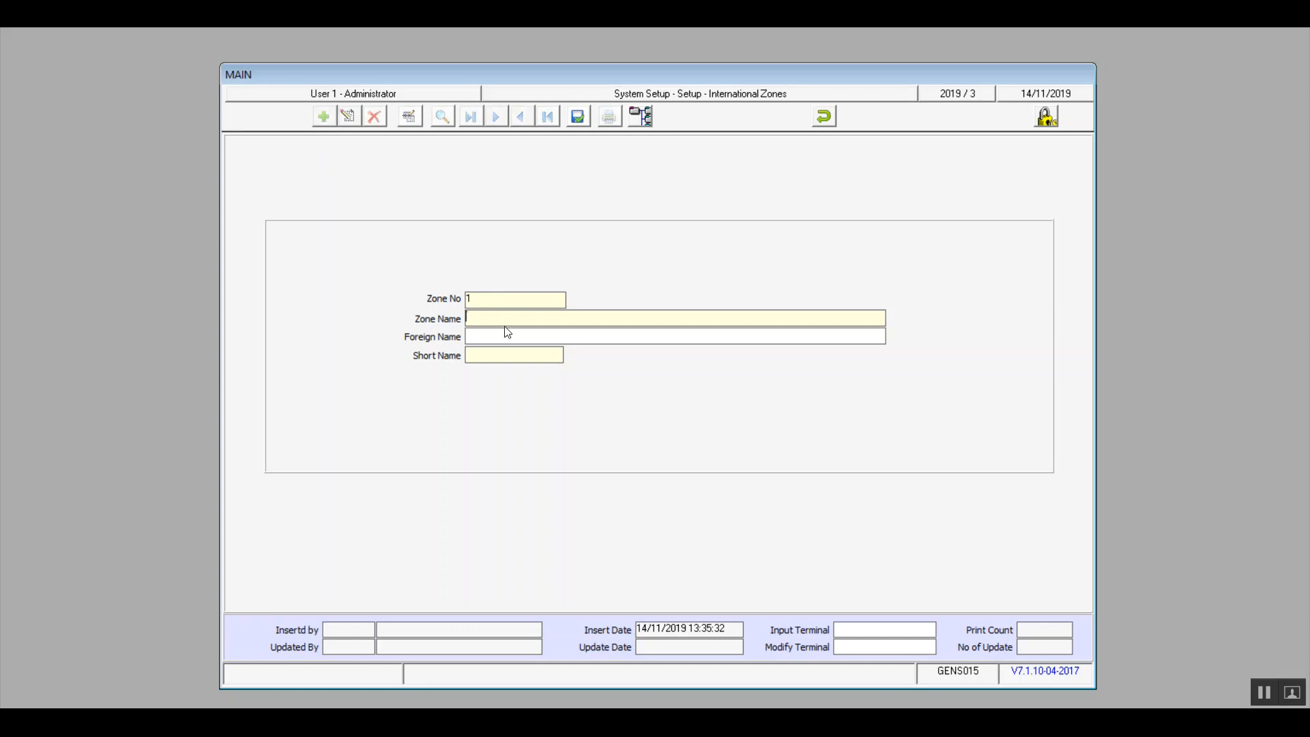
{"action": "type", "text": "Middel east"}
{"action": "left_click", "coordinate": [525, 358]}
{"action": "type", "text": "ME"}
{"action": "left_click", "coordinate": [579, 119]}
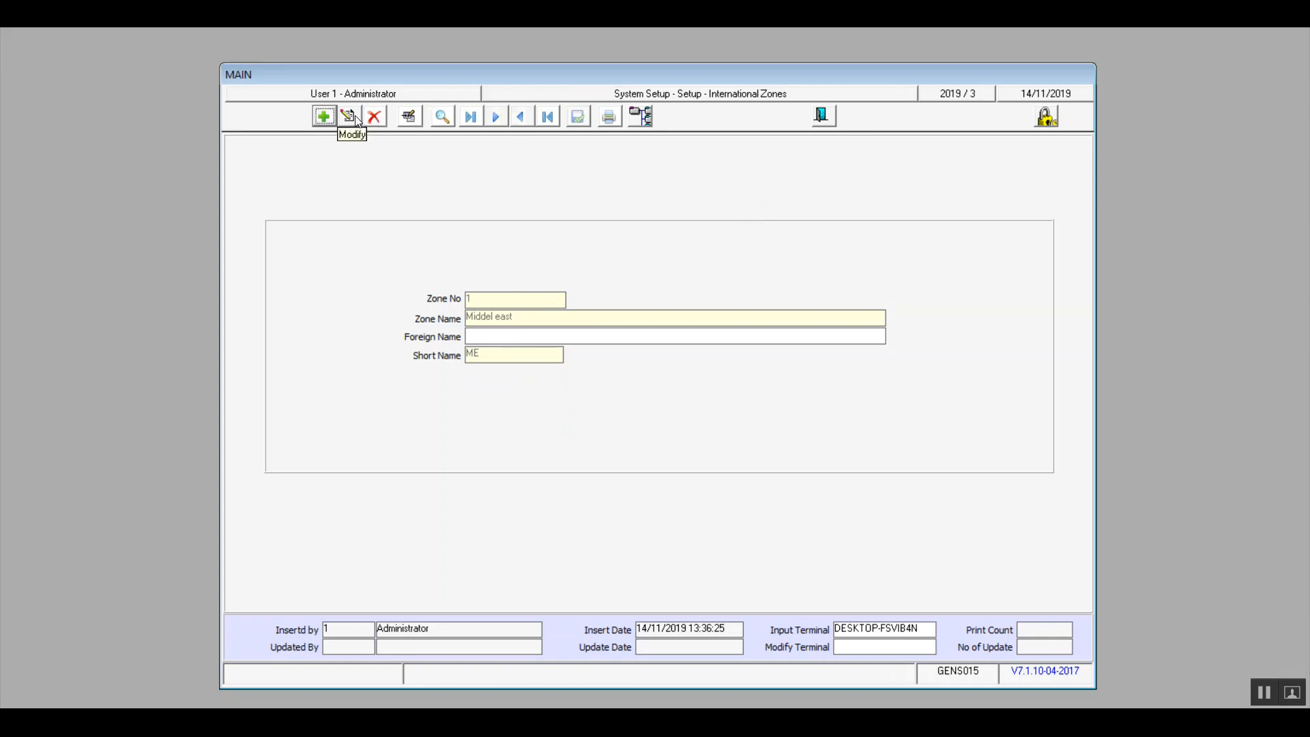
{"action": "left_click", "coordinate": [825, 117]}
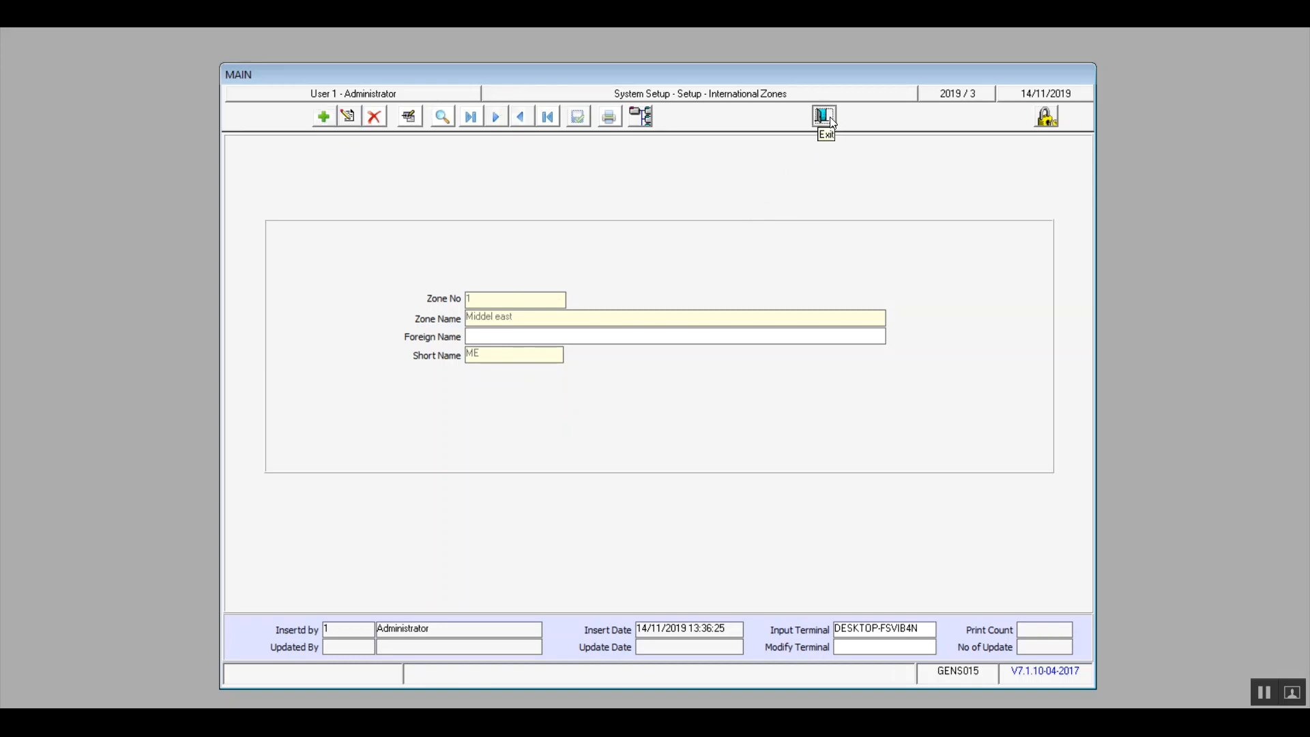
In the Countries screen, add a country named Egypt with foreign name مصر, short name EG and continent Africa.
{"action": "left_click", "coordinate": [299, 234]}
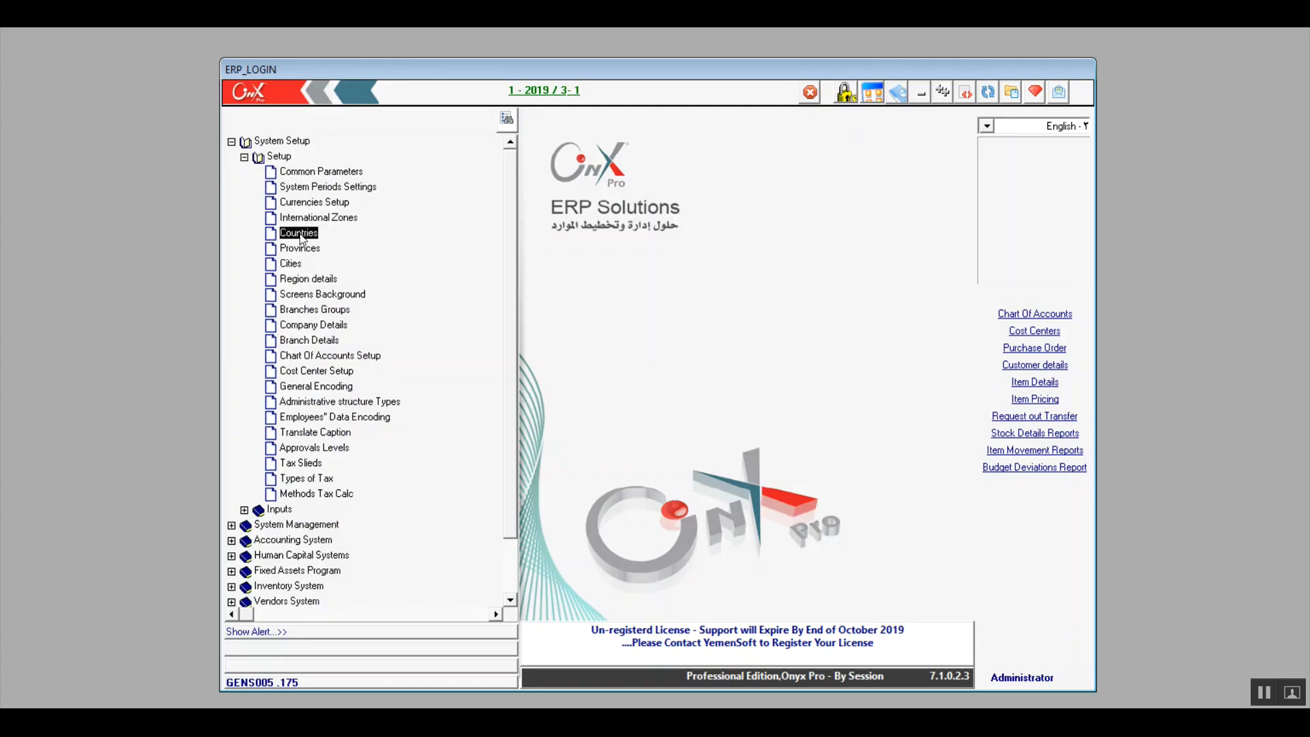
{"action": "double_click", "coordinate": [300, 235]}
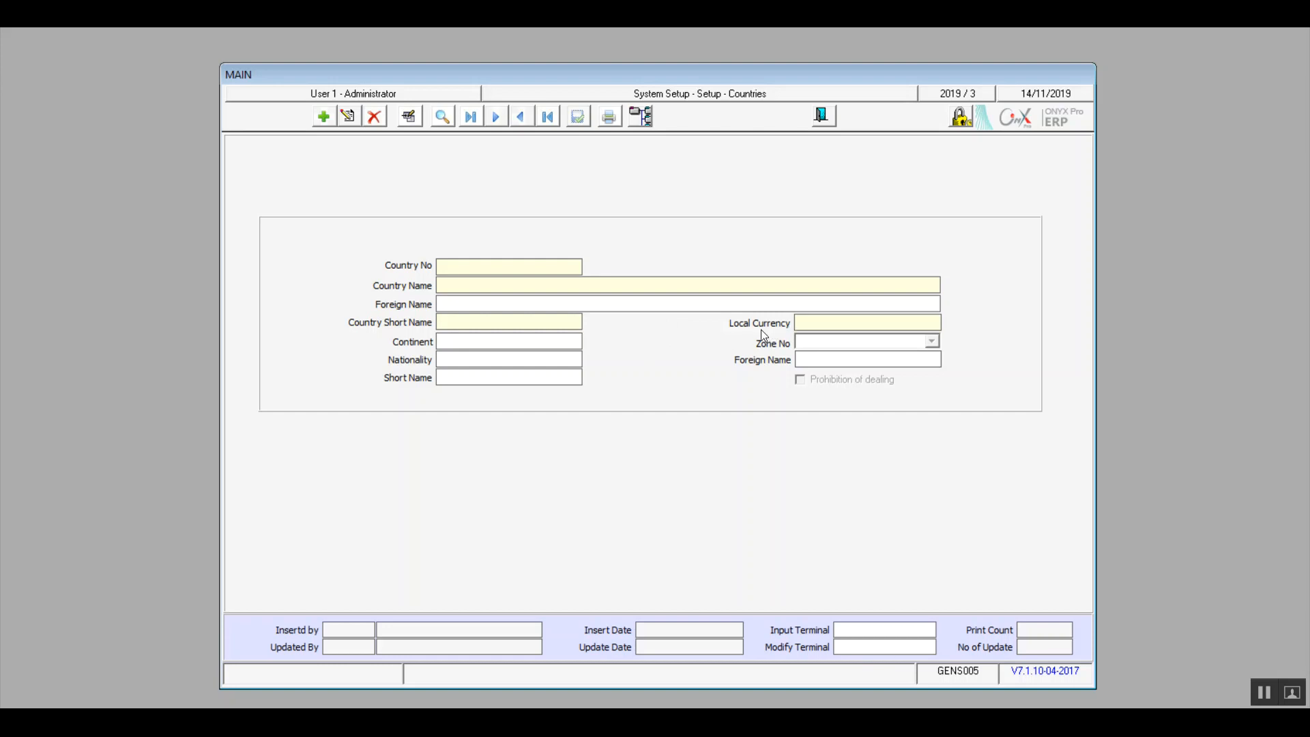
{"action": "left_click", "coordinate": [324, 117]}
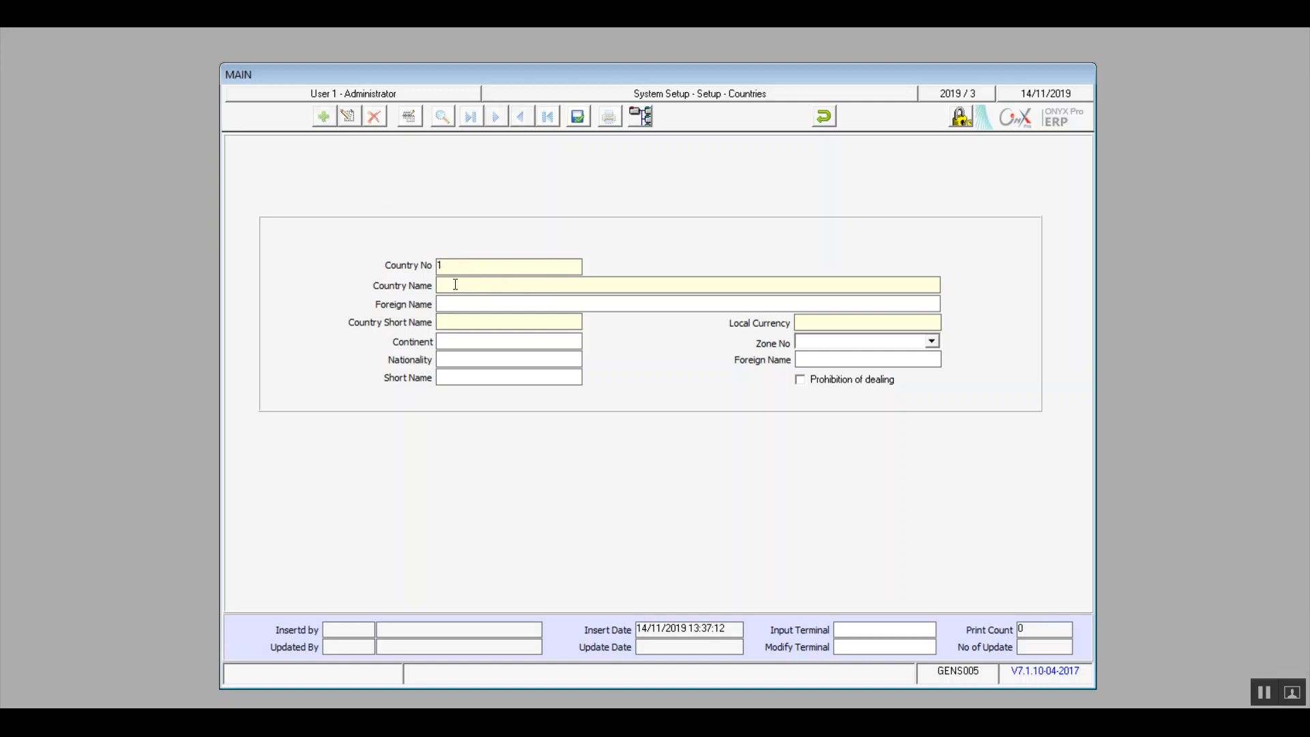
{"action": "type", "text": "E"}
{"action": "type", "text": "gypt"}
{"action": "type", "text": "مصر"}
{"action": "type", "text": "EG"}
{"action": "type", "text": "Af"}
{"action": "type", "text": "rica"}
Set Egypt's local currency to EGP and its zone to "1 -Middel east".
{"action": "type", "text": "1"}
{"action": "key", "text": "BackSpace"}
{"action": "double_click", "coordinate": [821, 319]}
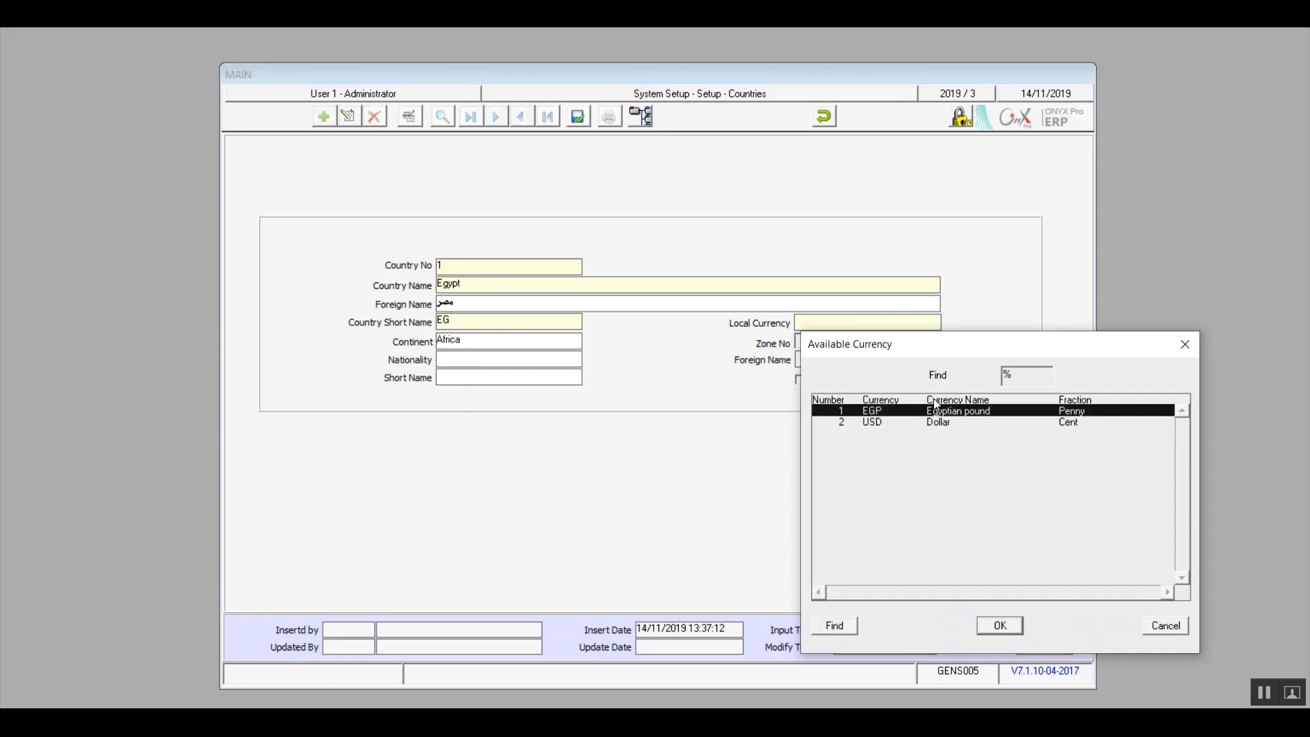
{"action": "double_click", "coordinate": [955, 413]}
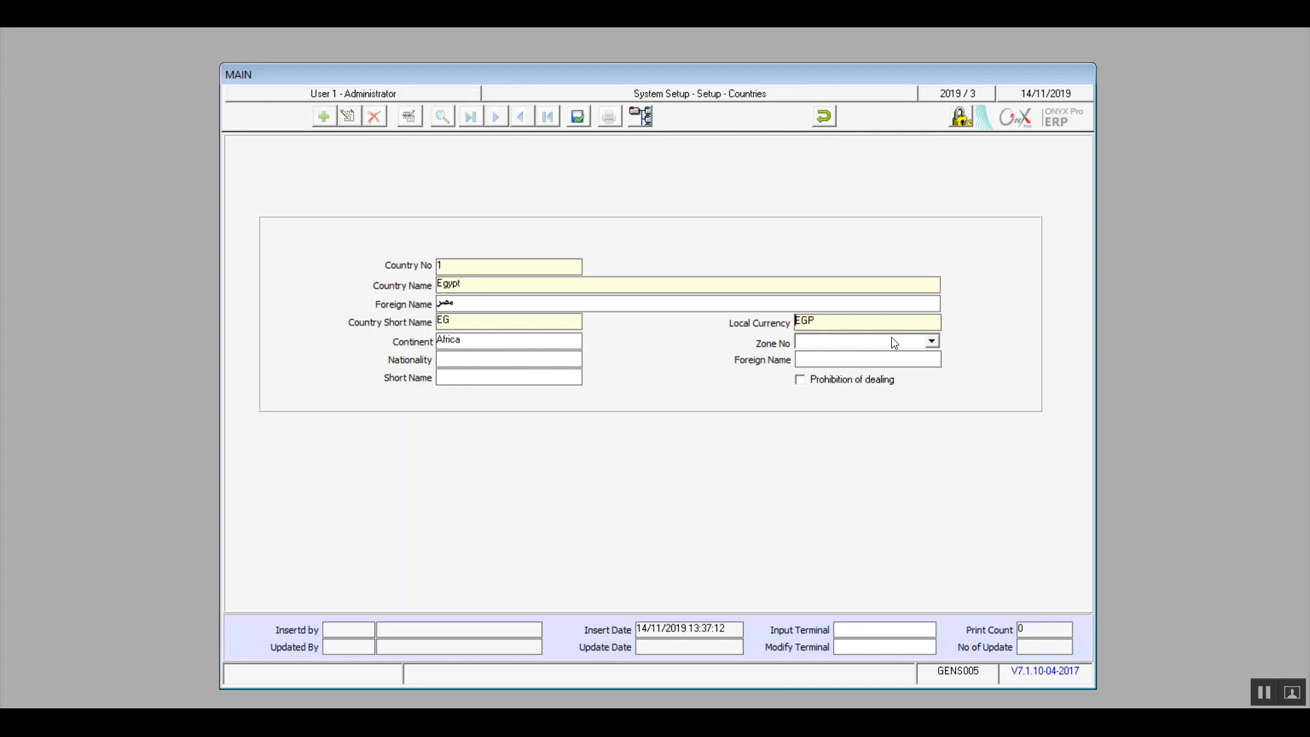
{"action": "left_click", "coordinate": [932, 340]}
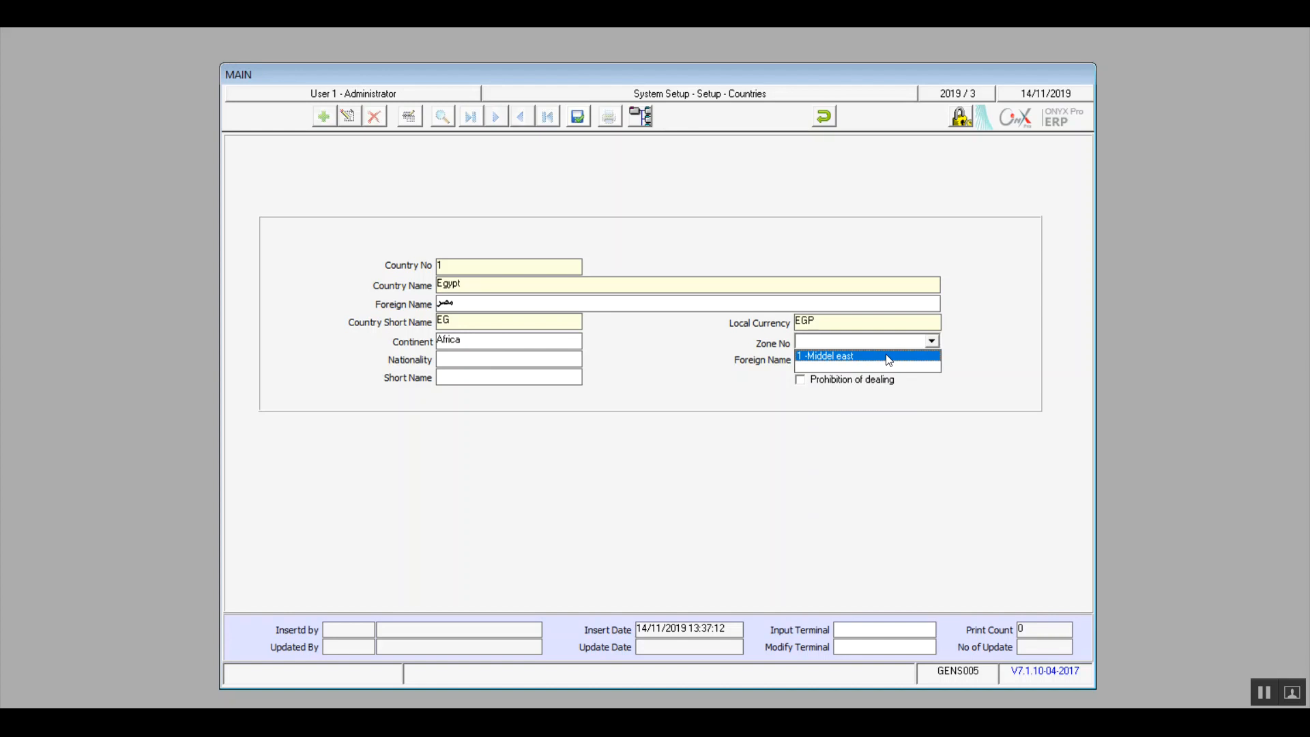
{"action": "left_click", "coordinate": [889, 356]}
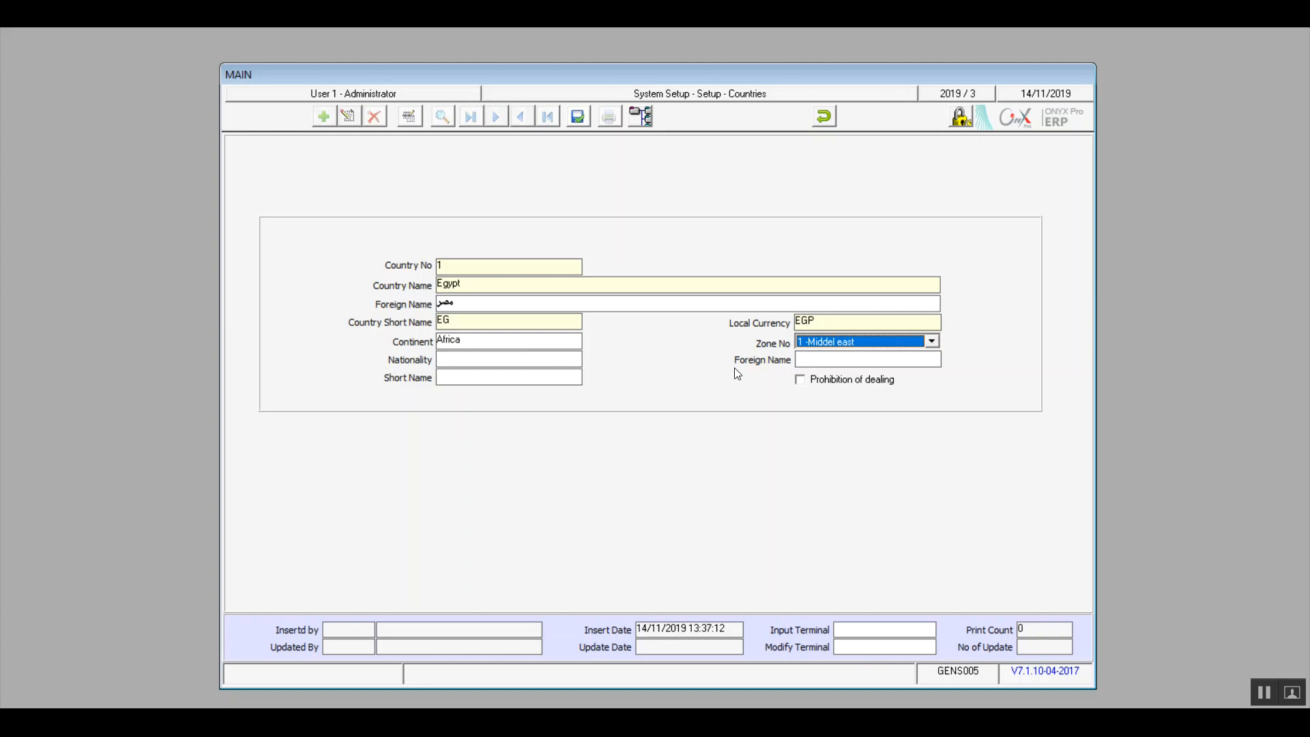
Enter nationality Egyptian with short name Egy, then save the country and exit the Countries screen.
{"action": "left_click", "coordinate": [503, 360]}
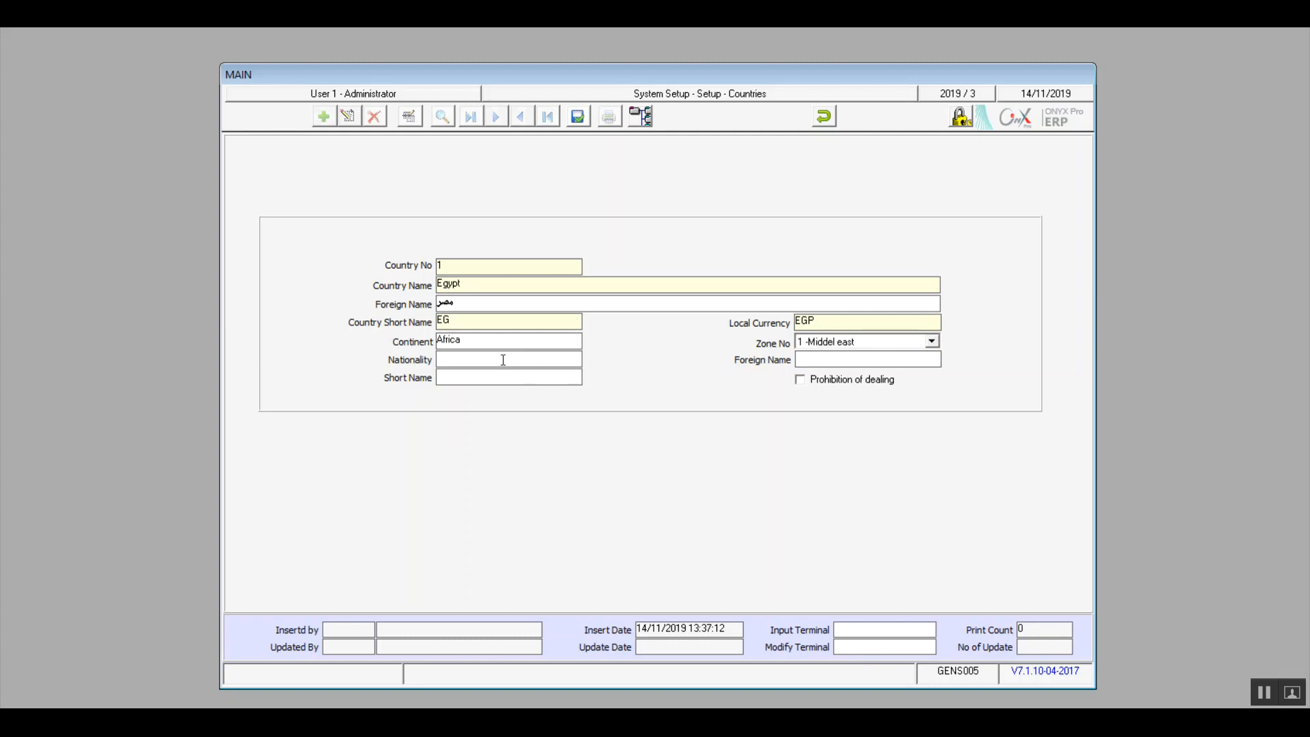
{"action": "type", "text": "Egyptian"}
{"action": "left_click", "coordinate": [554, 382]}
{"action": "type", "text": "Egy"}
{"action": "left_click", "coordinate": [802, 384]}
{"action": "left_click", "coordinate": [802, 381]}
{"action": "left_click", "coordinate": [577, 119]}
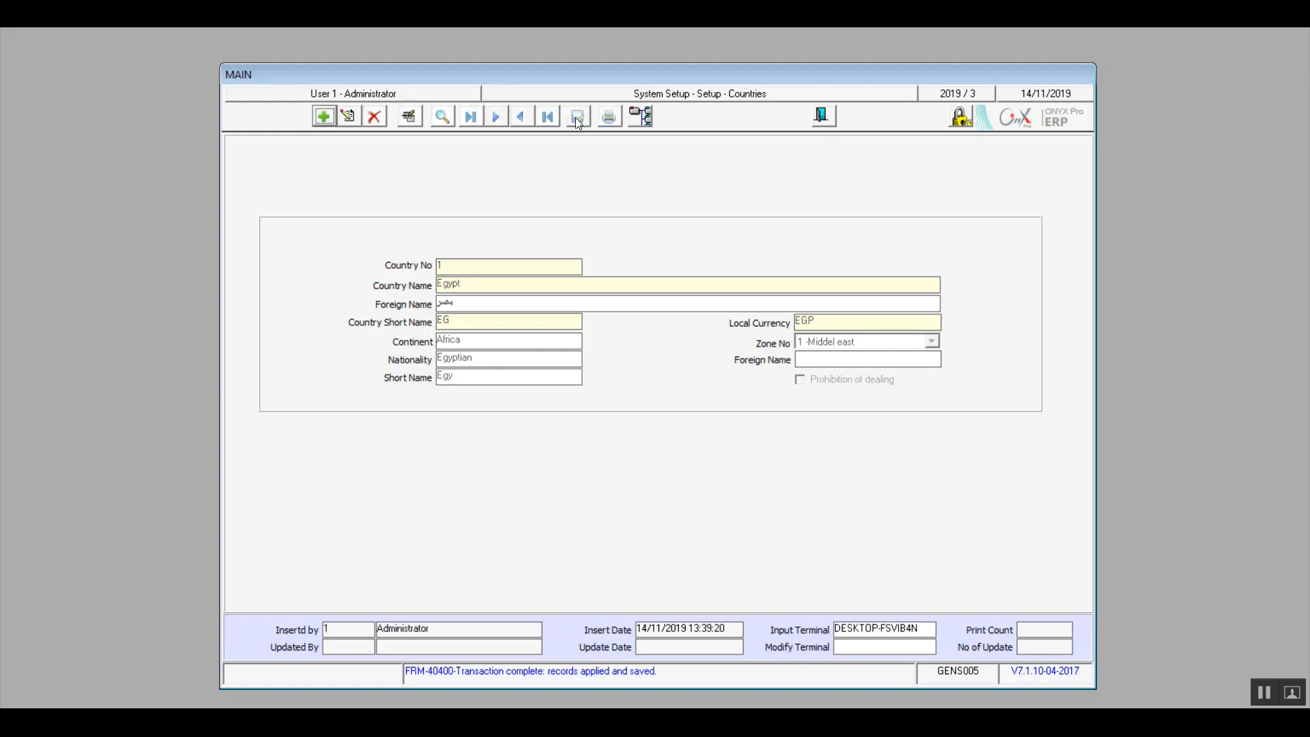
{"action": "left_click", "coordinate": [821, 113]}
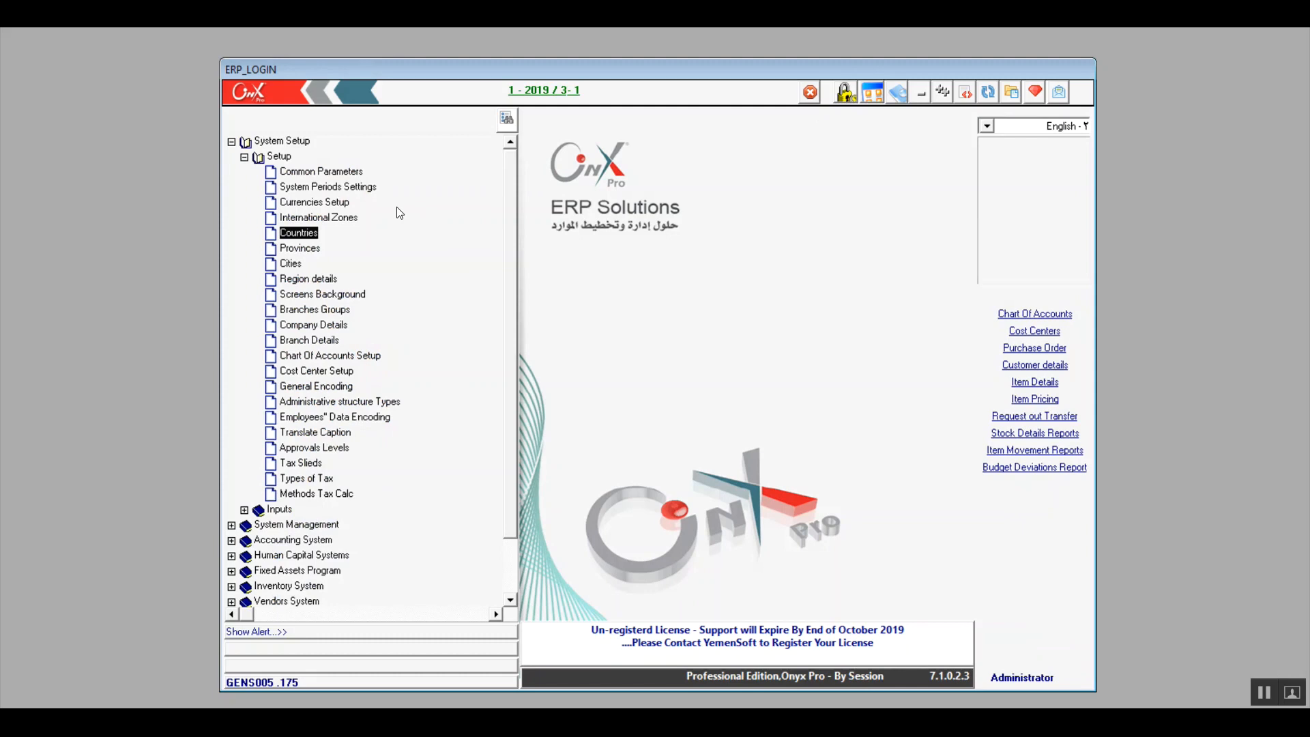
In the Provinces screen, add a province named Cairo with short name CA.
{"action": "left_click", "coordinate": [309, 252]}
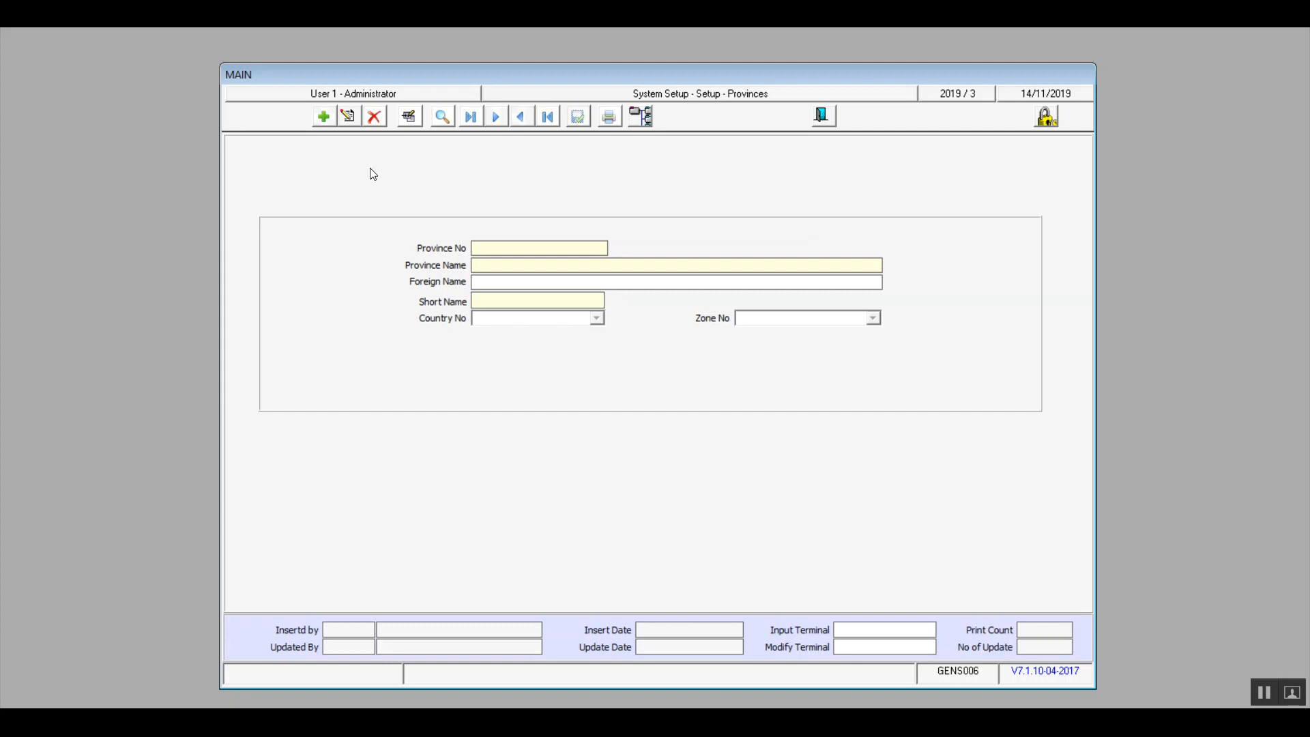
{"action": "left_click", "coordinate": [324, 118]}
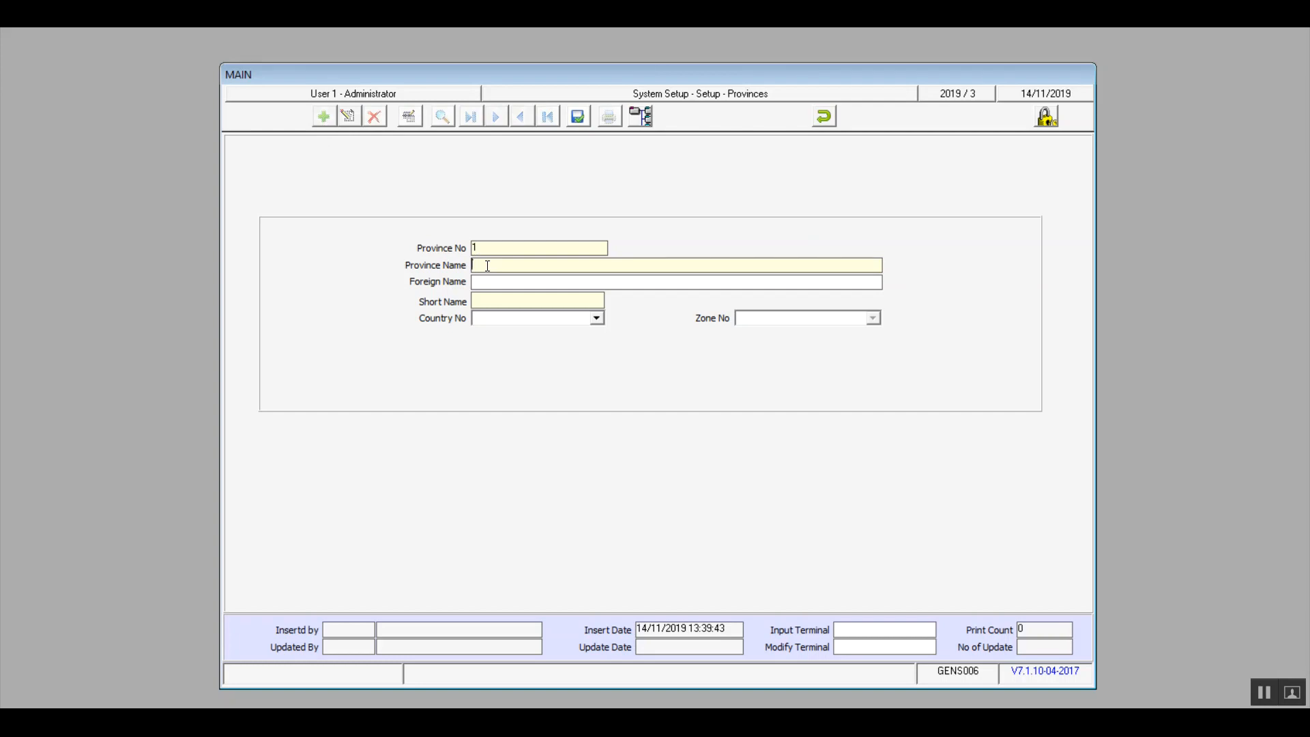
{"action": "type", "text": "Cairo"}
{"action": "type", "text": "Ca"}
{"action": "key", "text": "BackSpace"}
{"action": "type", "text": "A"}
Assign the Cairo province to country مصر, save it, and exit the Provinces screen.
{"action": "left_click", "coordinate": [598, 318]}
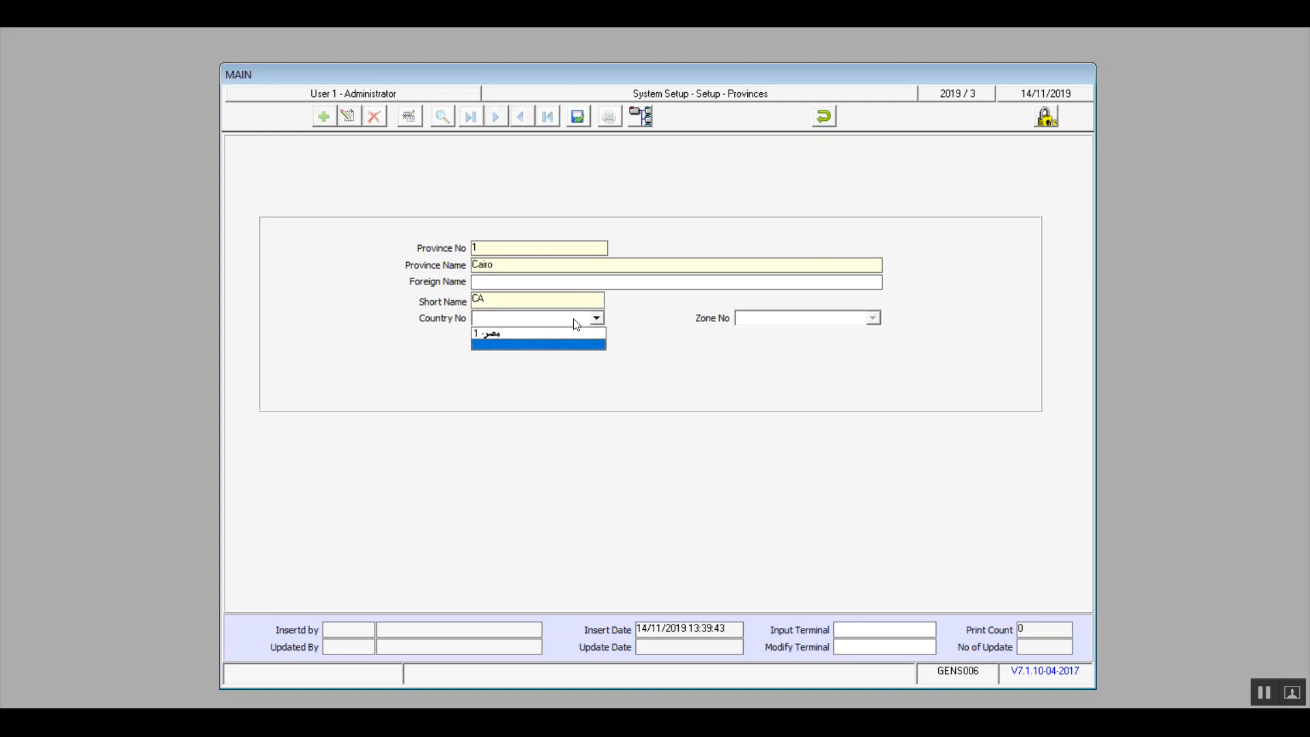
{"action": "left_click", "coordinate": [525, 334]}
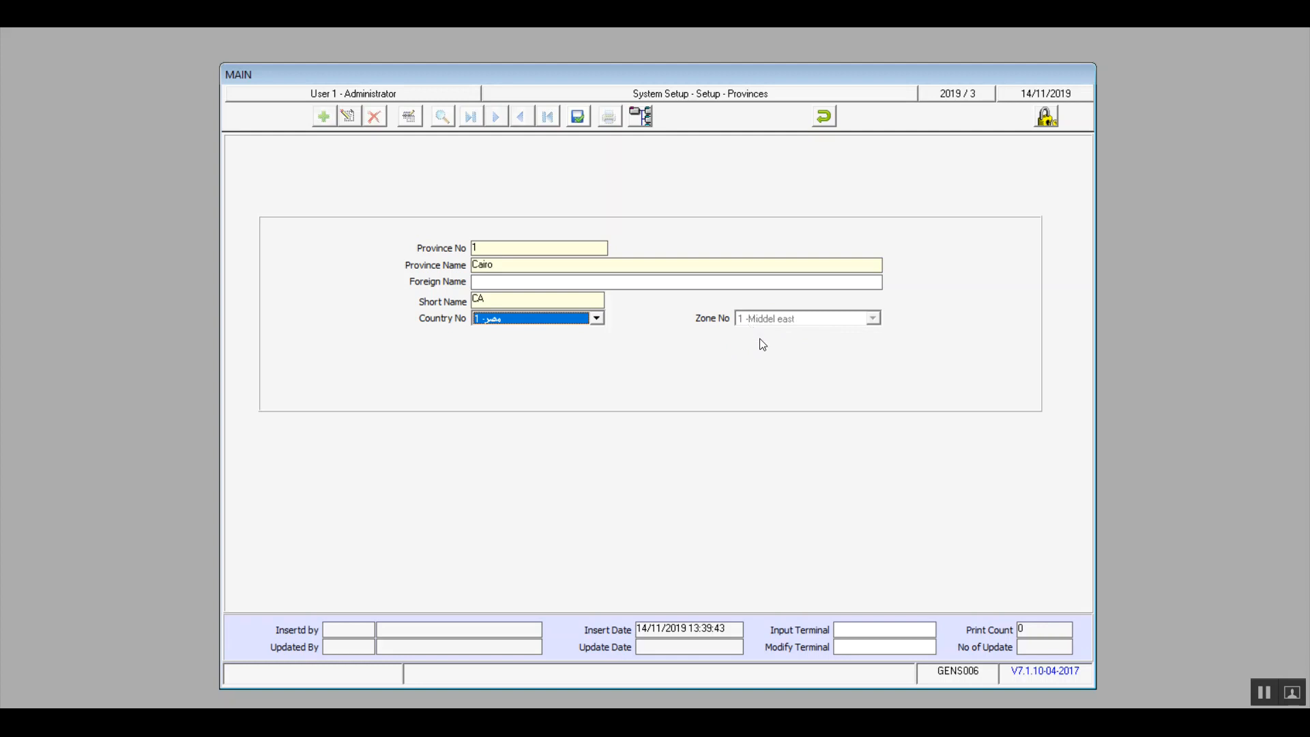
{"action": "left_click", "coordinate": [578, 118]}
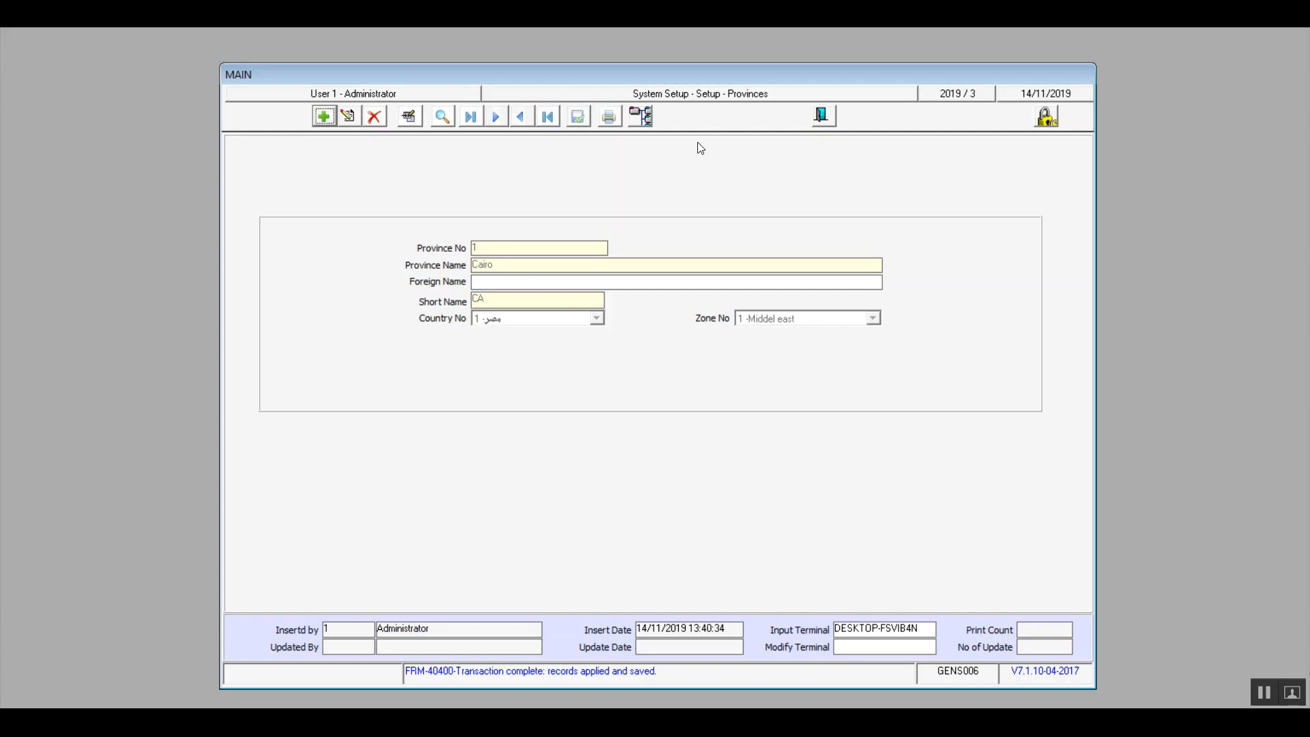
{"action": "left_click", "coordinate": [824, 117]}
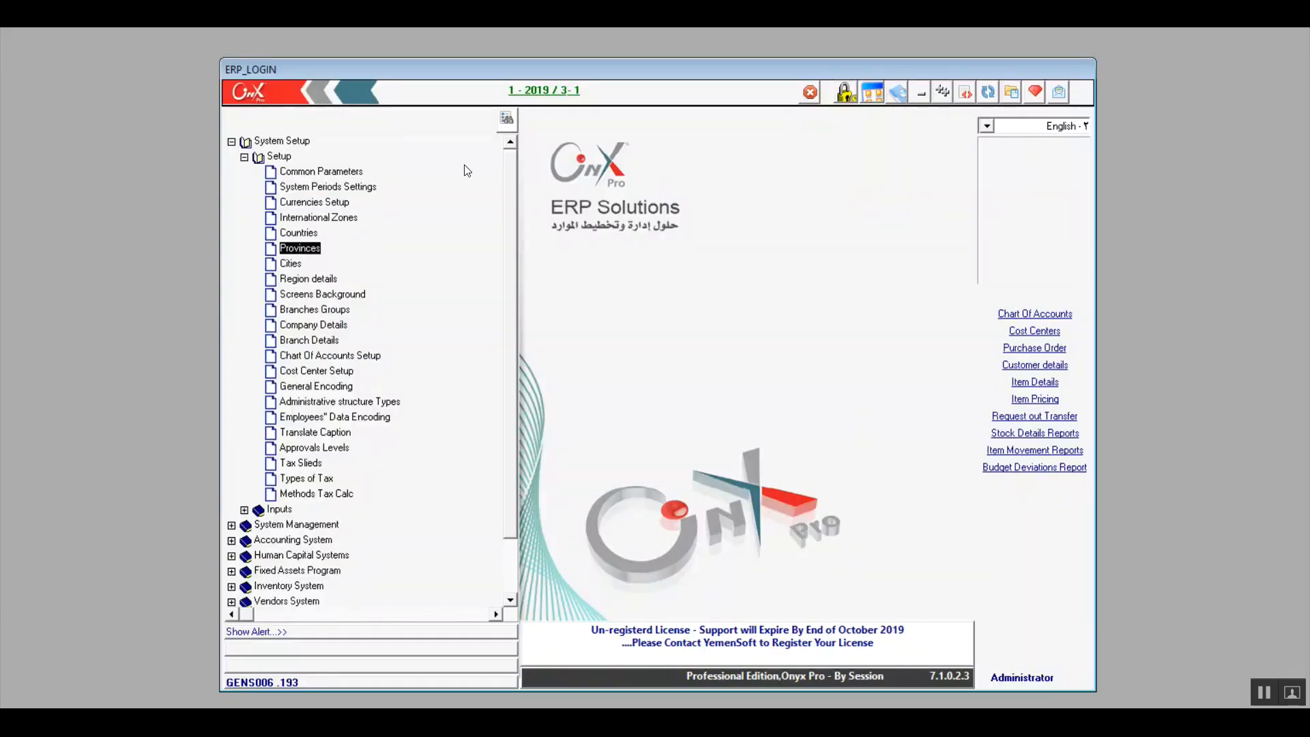
In the Cities screen, add a city named Nasr City with short name NC.
{"action": "double_click", "coordinate": [289, 265]}
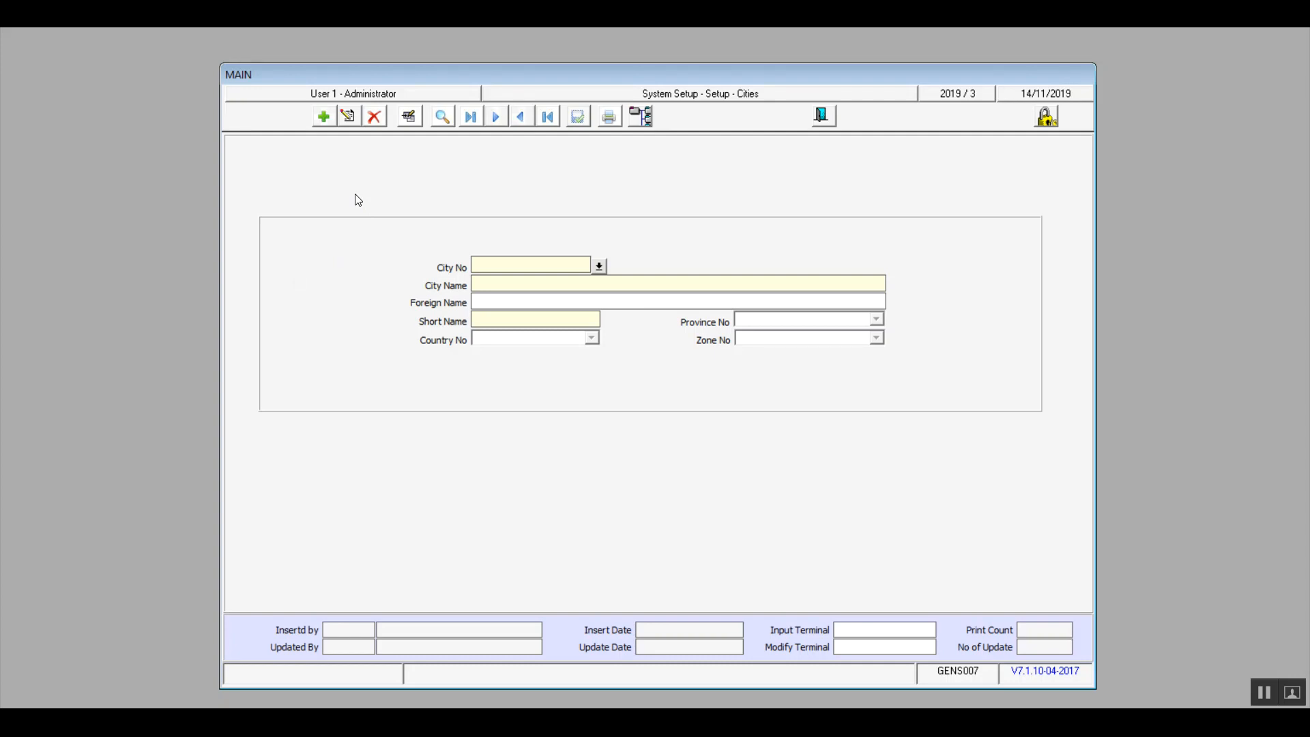
{"action": "left_click", "coordinate": [322, 120]}
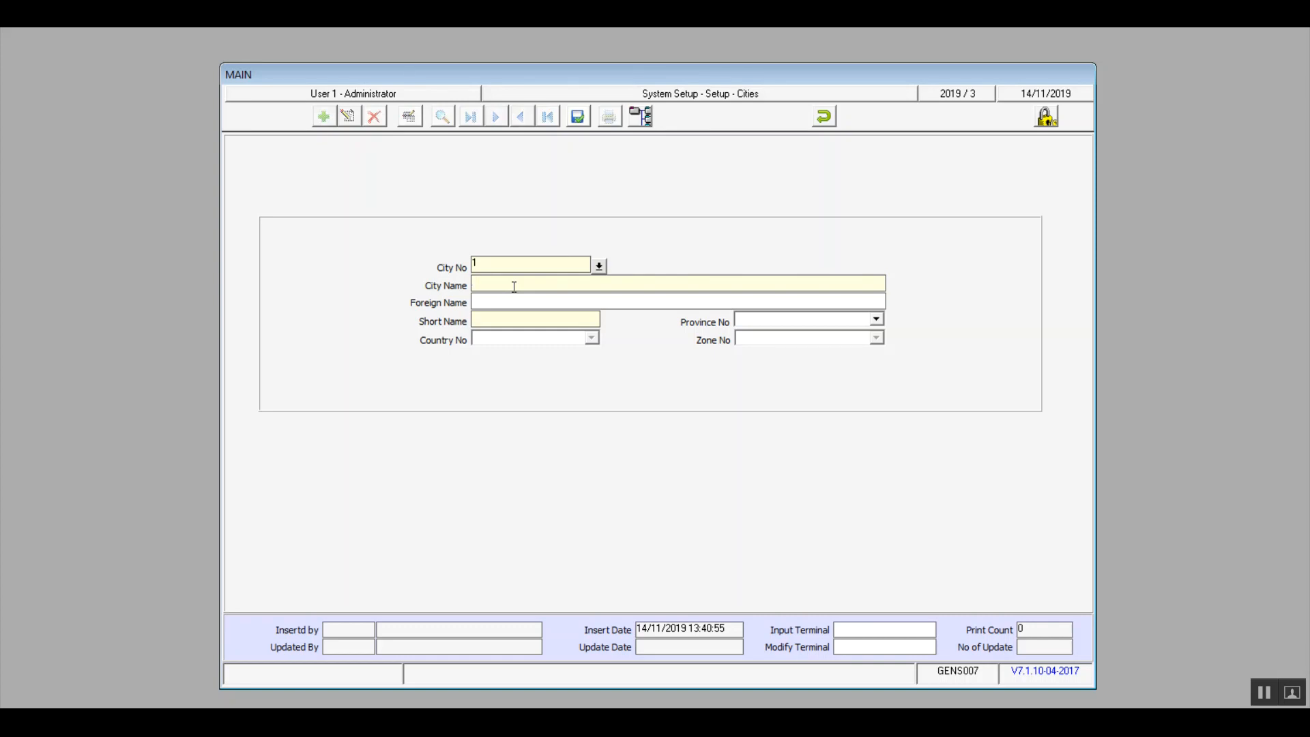
{"action": "type", "text": "Nasr City"}
{"action": "left_click", "coordinate": [532, 303]}
{"action": "type", "text": "NC"}
Assign Nasr City to province "1 -Cairo", save the city, and exit the Cities screen.
{"action": "left_click", "coordinate": [876, 320]}
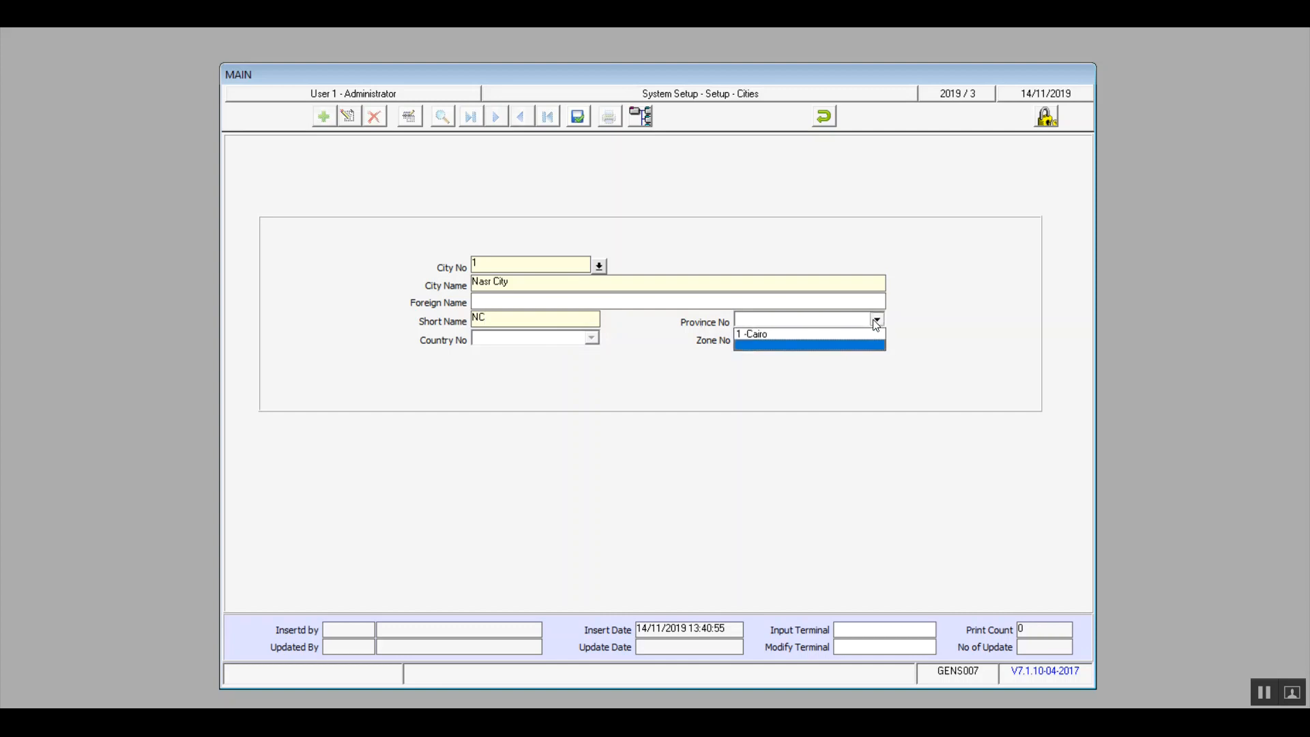
{"action": "left_click", "coordinate": [813, 337]}
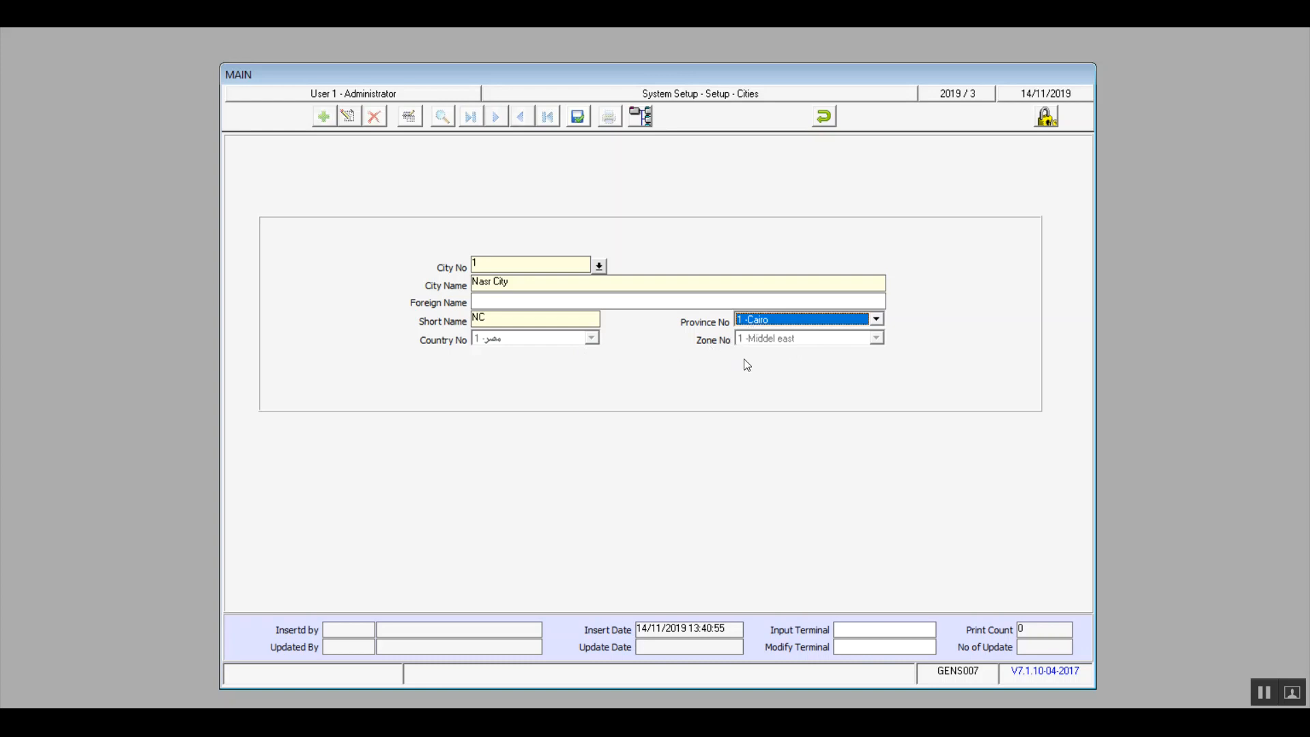
{"action": "left_click", "coordinate": [579, 118]}
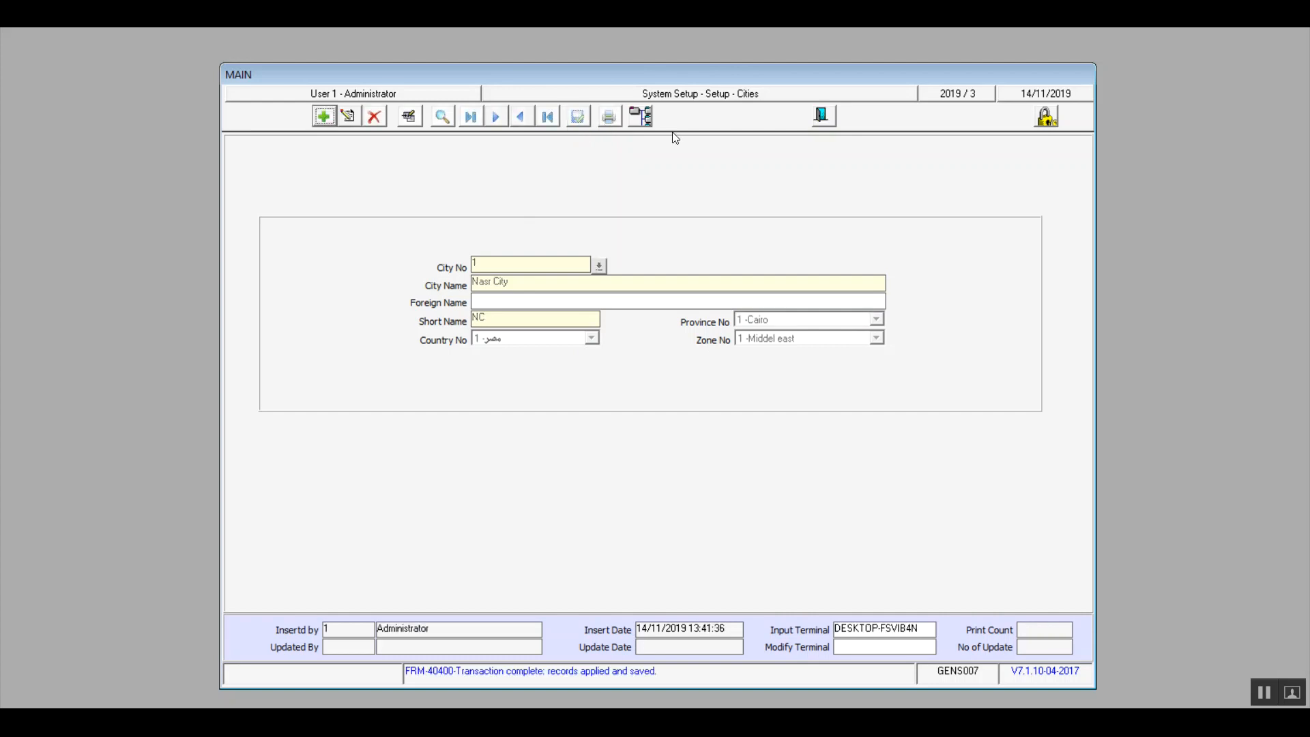
{"action": "left_click", "coordinate": [824, 118]}
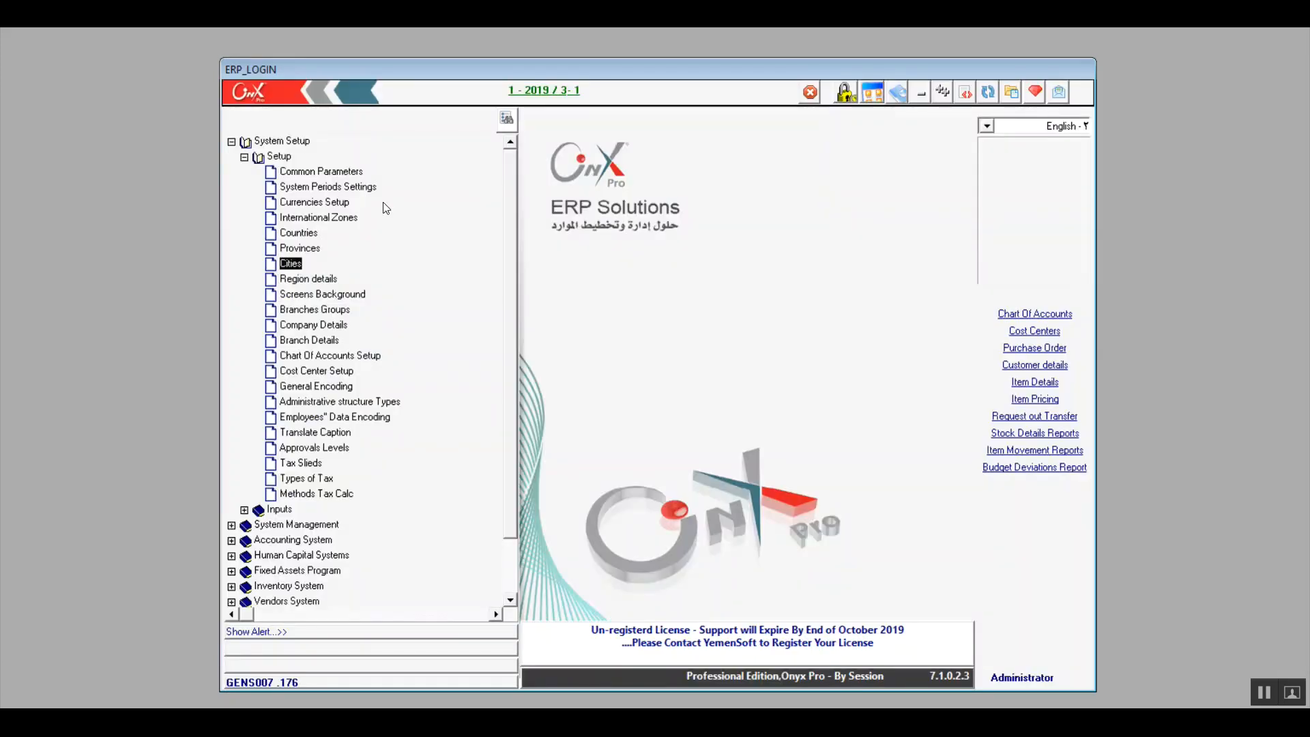
Open the Region details screen, start a new region record, and look over its statistics data.
{"action": "left_click", "coordinate": [322, 282]}
{"action": "double_click", "coordinate": [293, 283]}
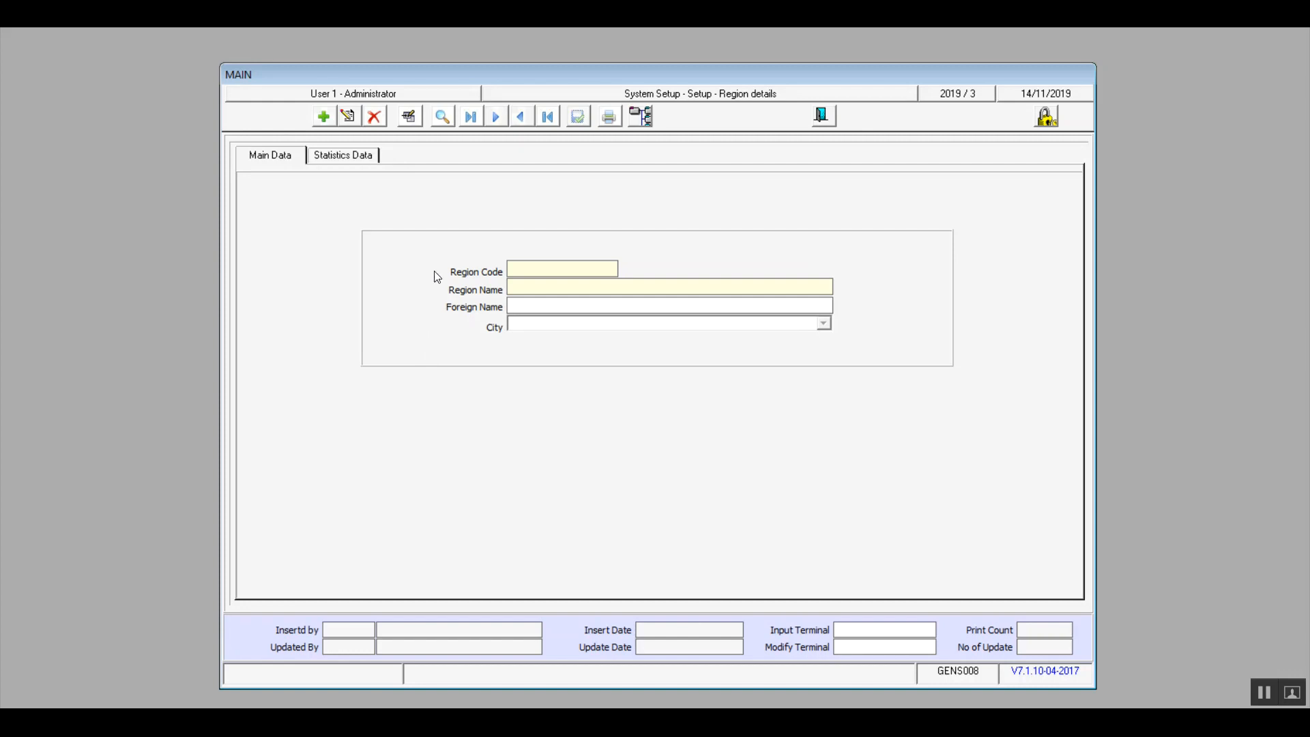
{"action": "left_click", "coordinate": [332, 122]}
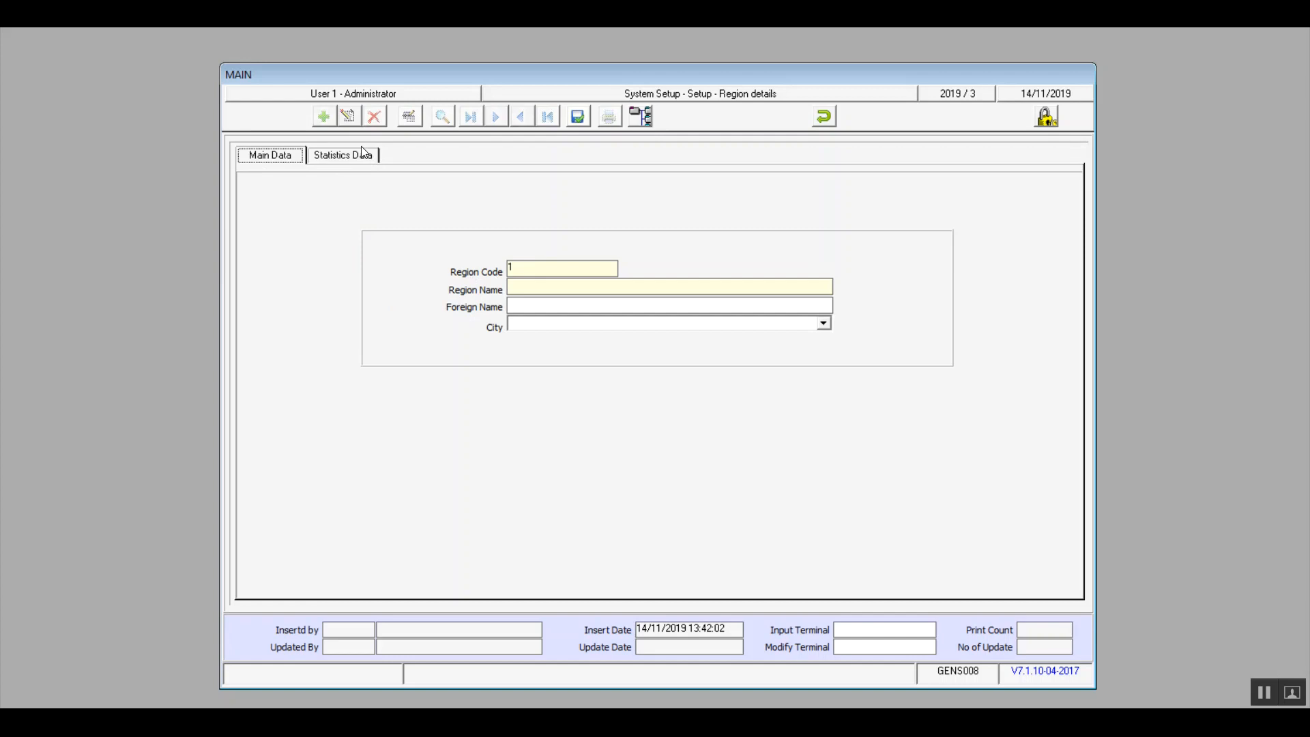
{"action": "left_click", "coordinate": [344, 158]}
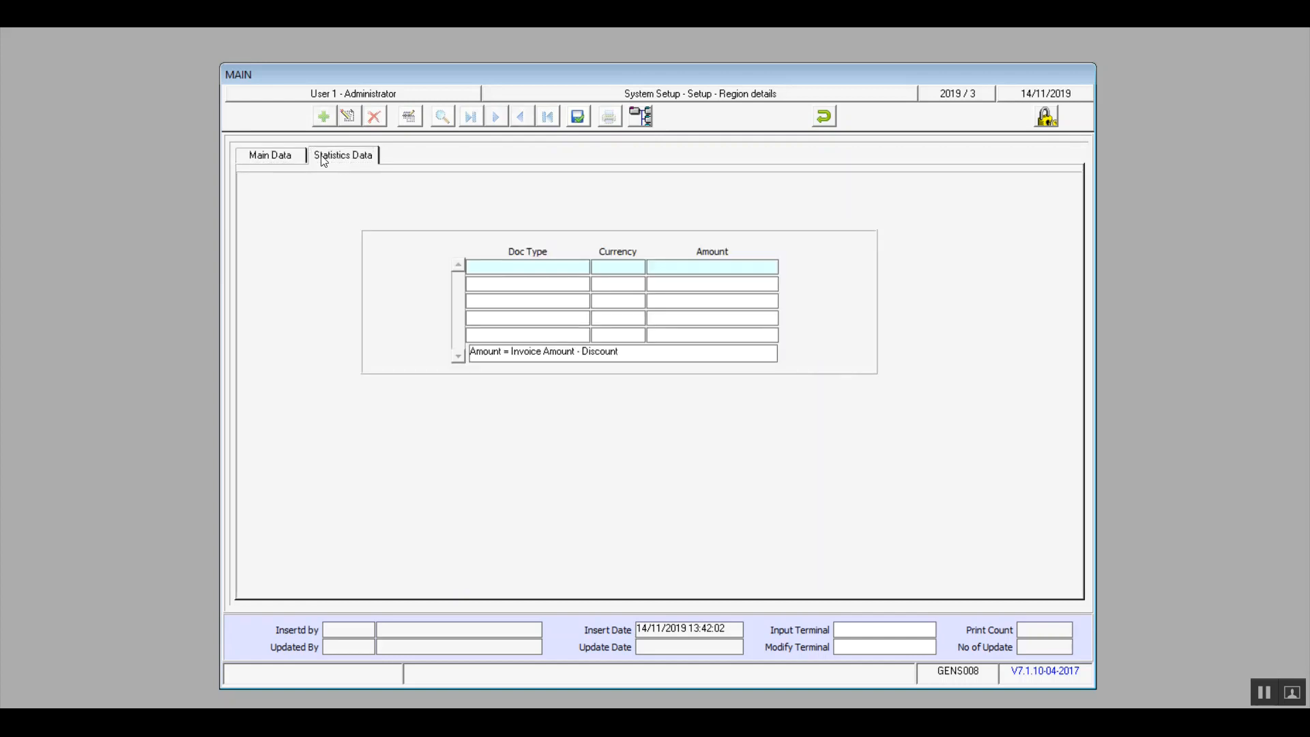
{"action": "left_click", "coordinate": [268, 160]}
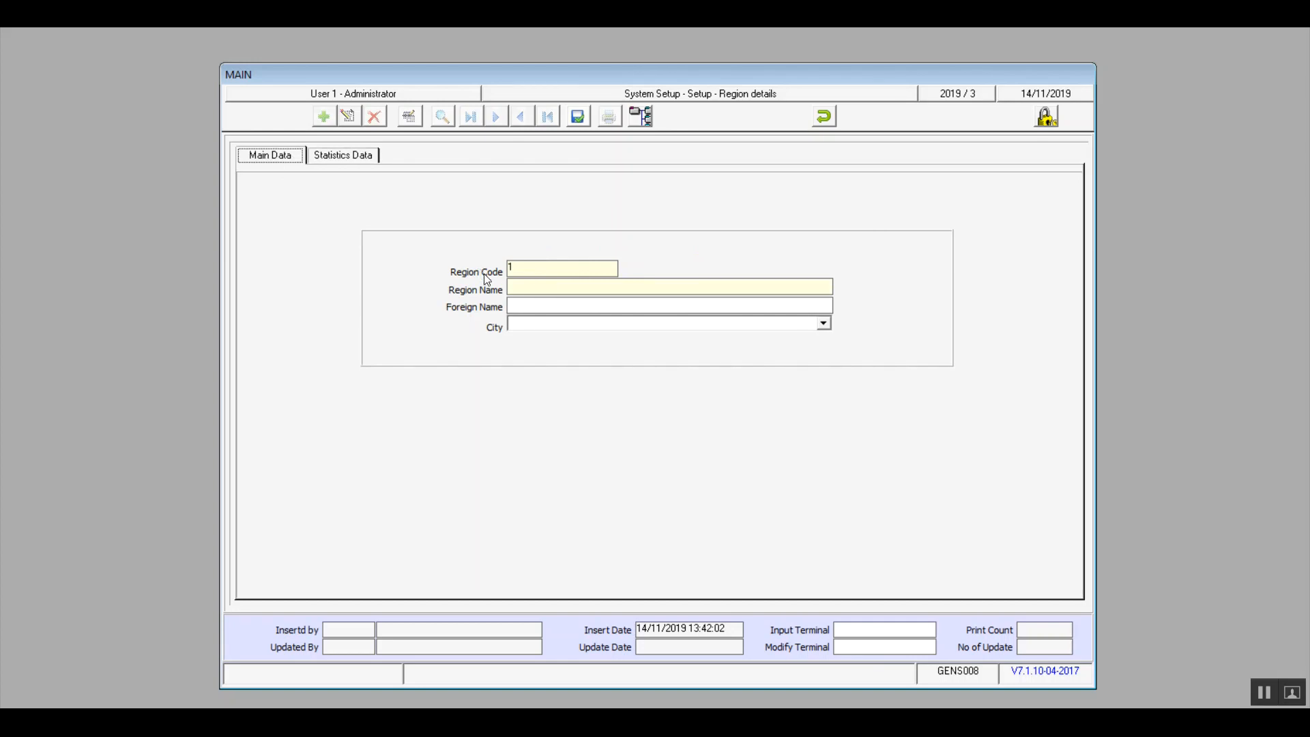
Name the new region "6th Area" and assign it to the city "1- Nasr City".
{"action": "left_click", "coordinate": [519, 286]}
{"action": "type", "text": "6th Area"}
{"action": "left_click", "coordinate": [824, 323]}
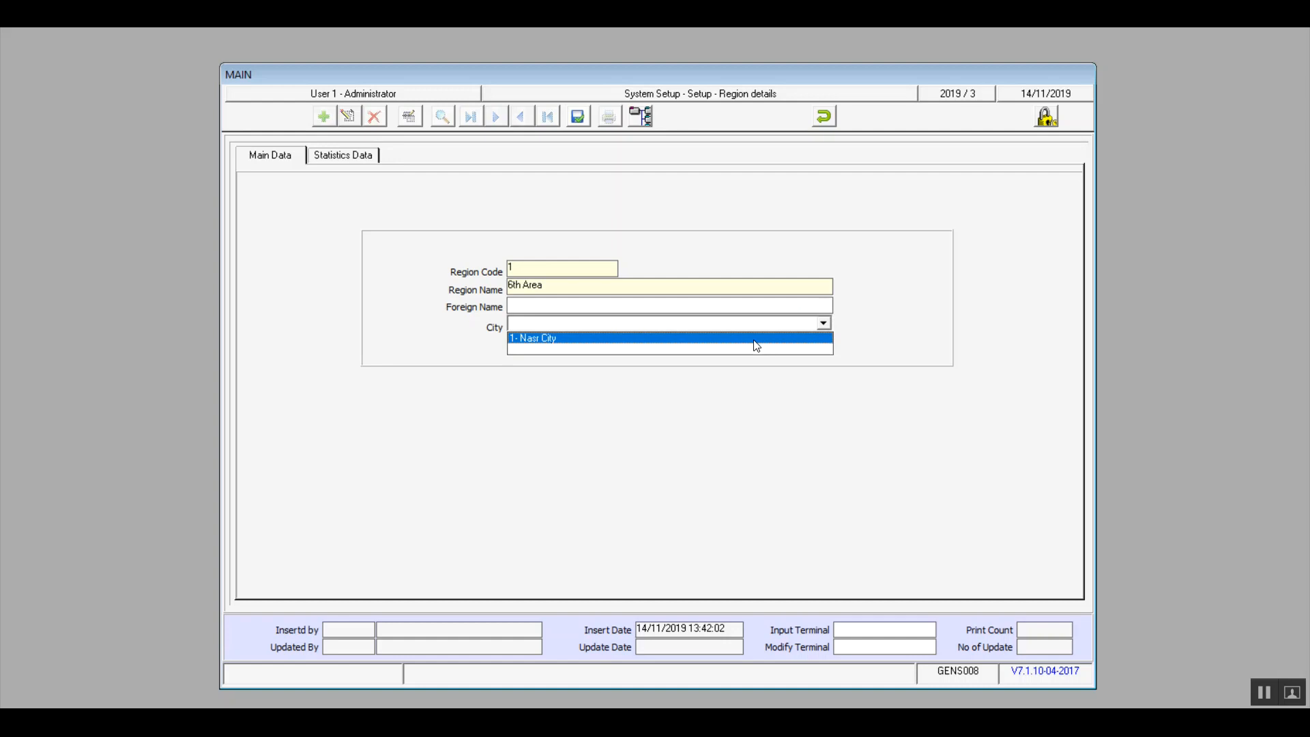
{"action": "left_click", "coordinate": [757, 346]}
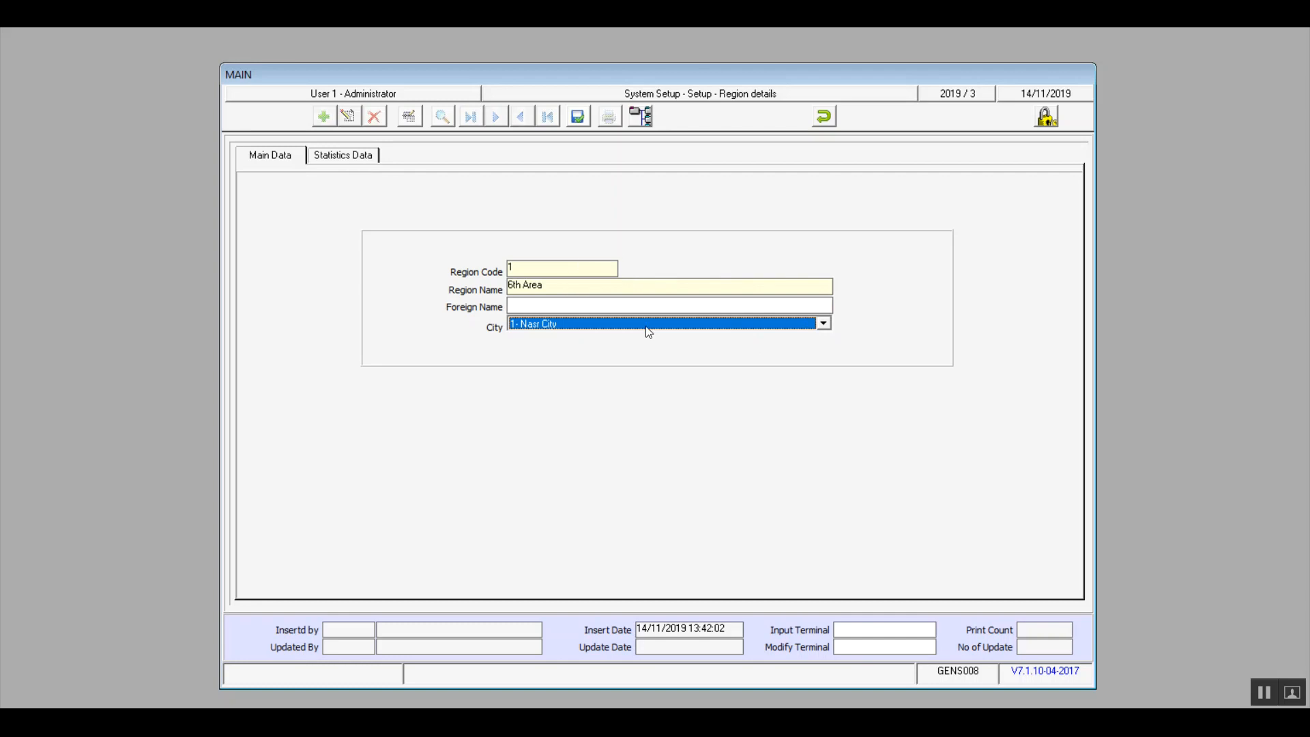
{"action": "left_click", "coordinate": [827, 323]}
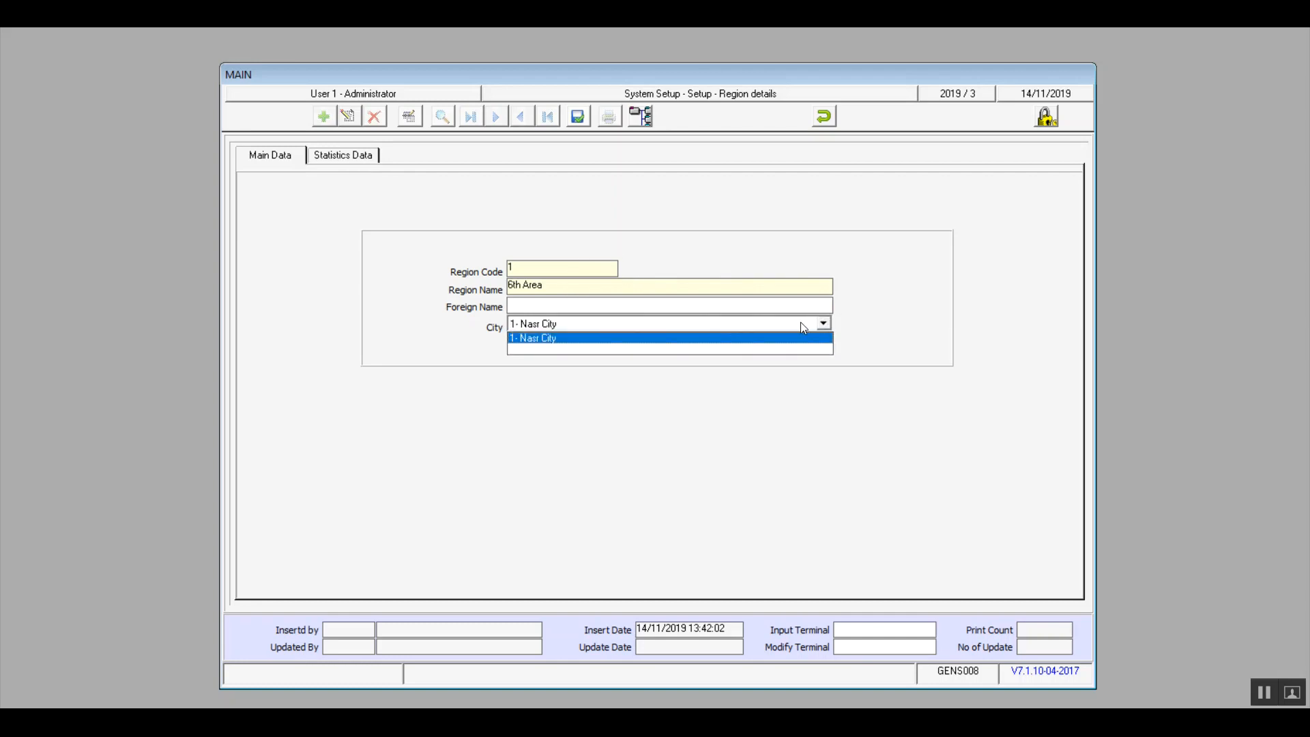
{"action": "left_click", "coordinate": [748, 337]}
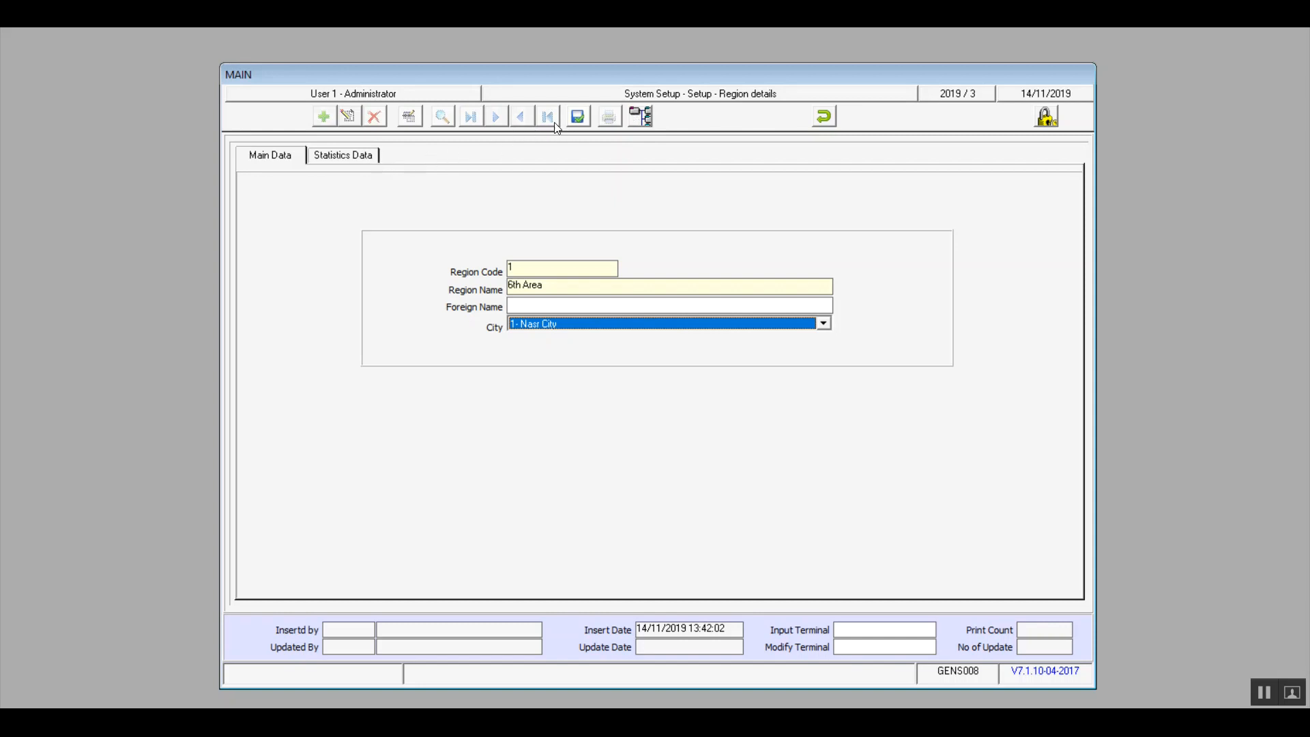
Check the region's statistics data, save the region, and exit the Region details screen.
{"action": "left_click", "coordinate": [365, 162]}
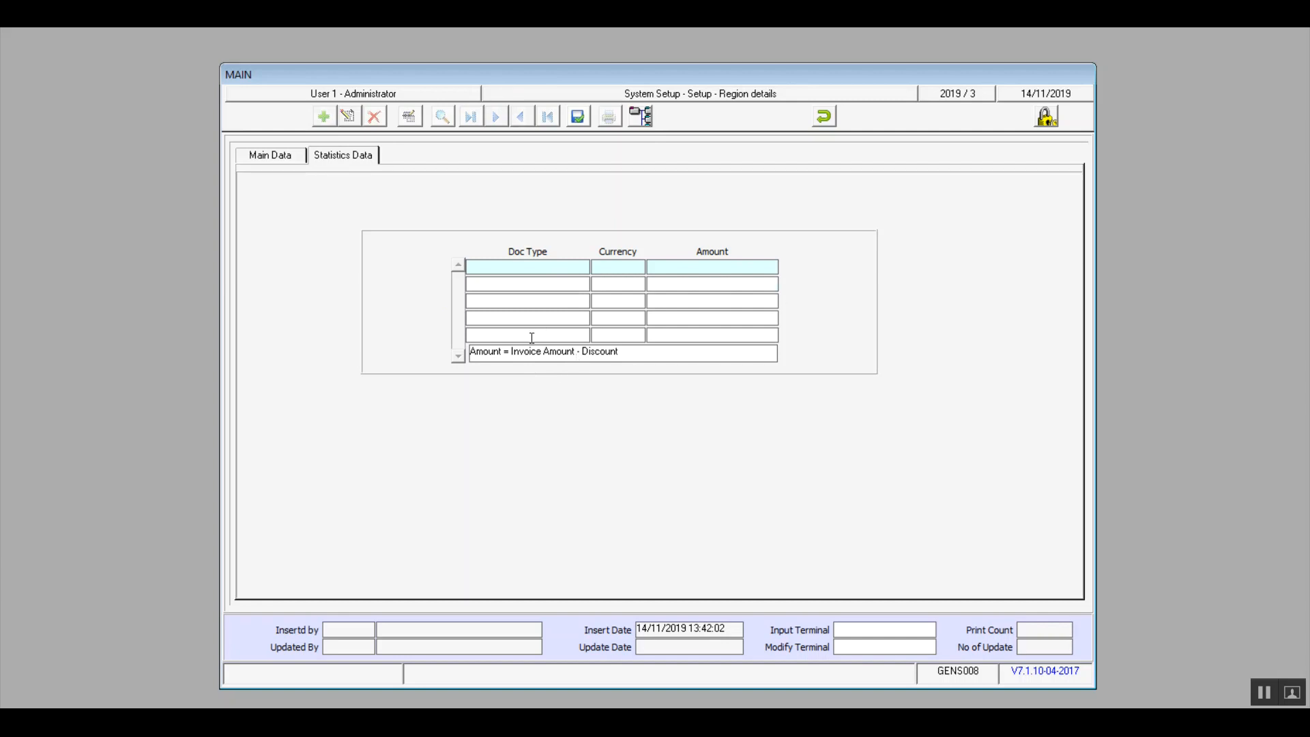
{"action": "left_click", "coordinate": [577, 117]}
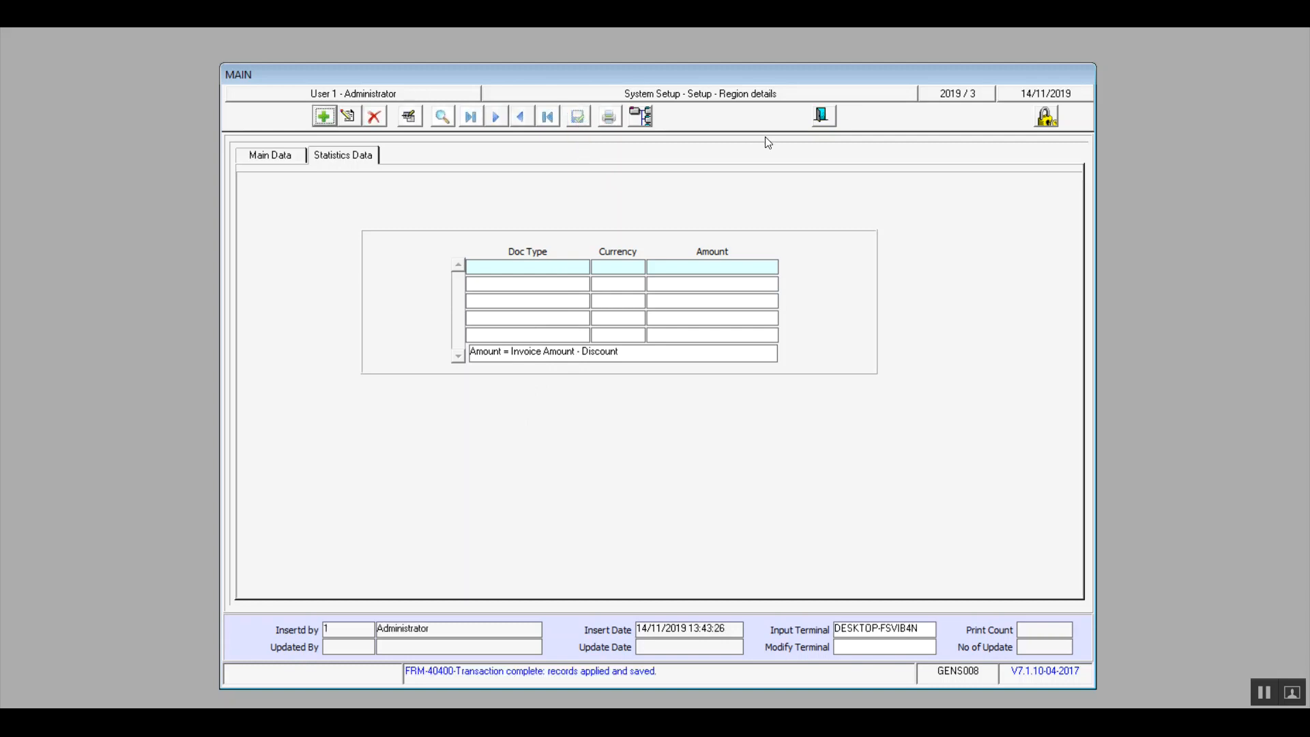
{"action": "left_click", "coordinate": [828, 115]}
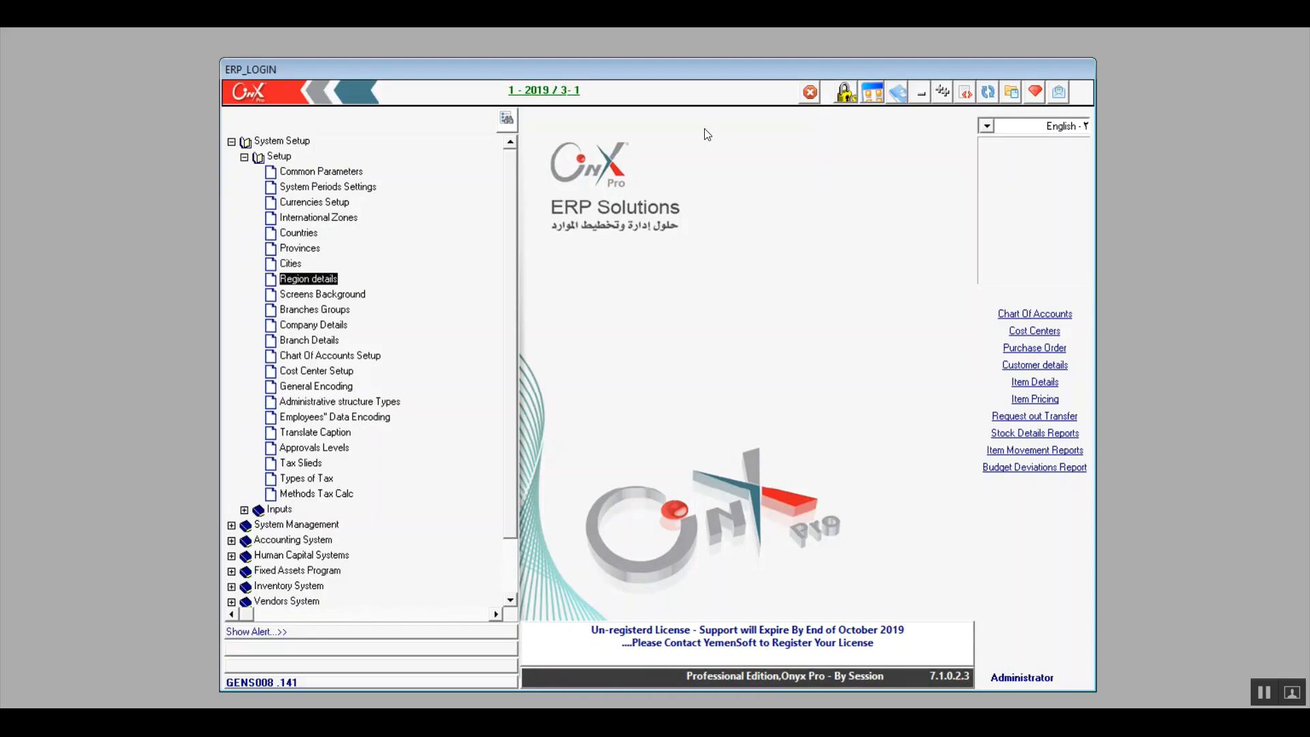
Open the Screens Background screen and preview the background styles from Style1 to Style10.
{"action": "double_click", "coordinate": [315, 298]}
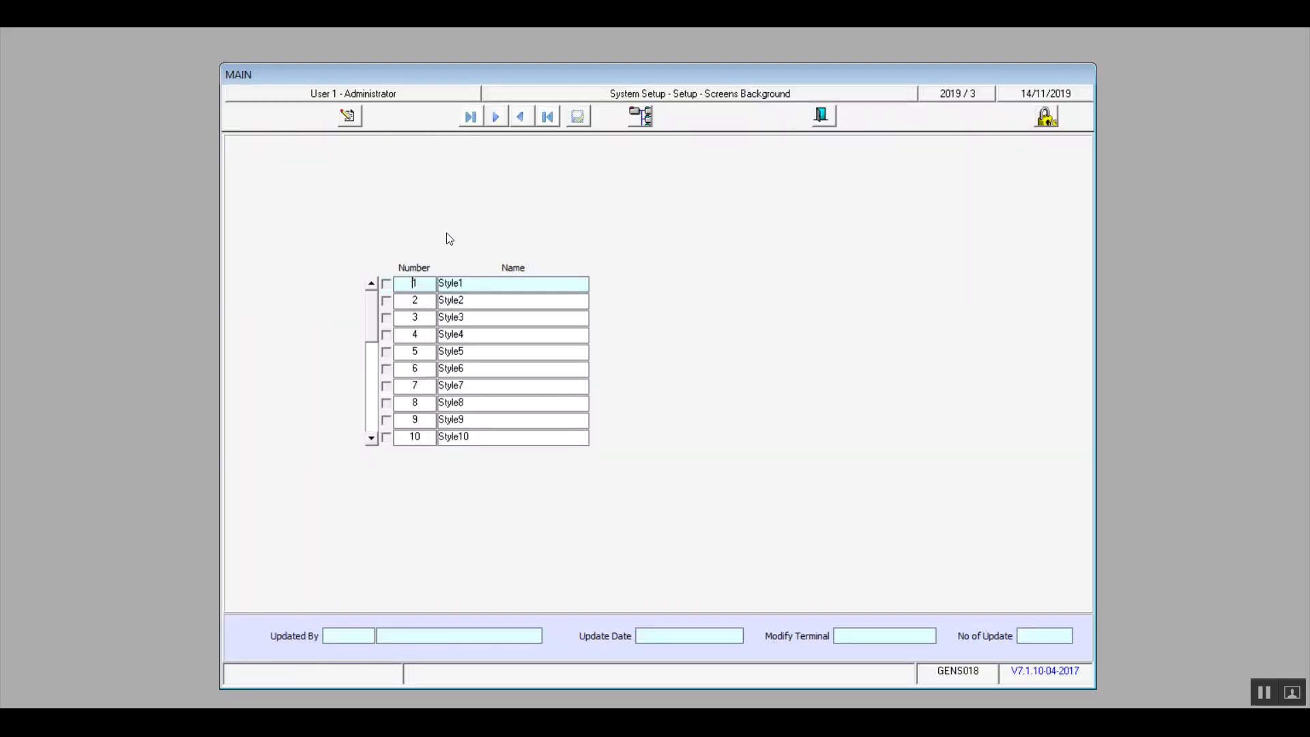
{"action": "key", "text": "Down"}
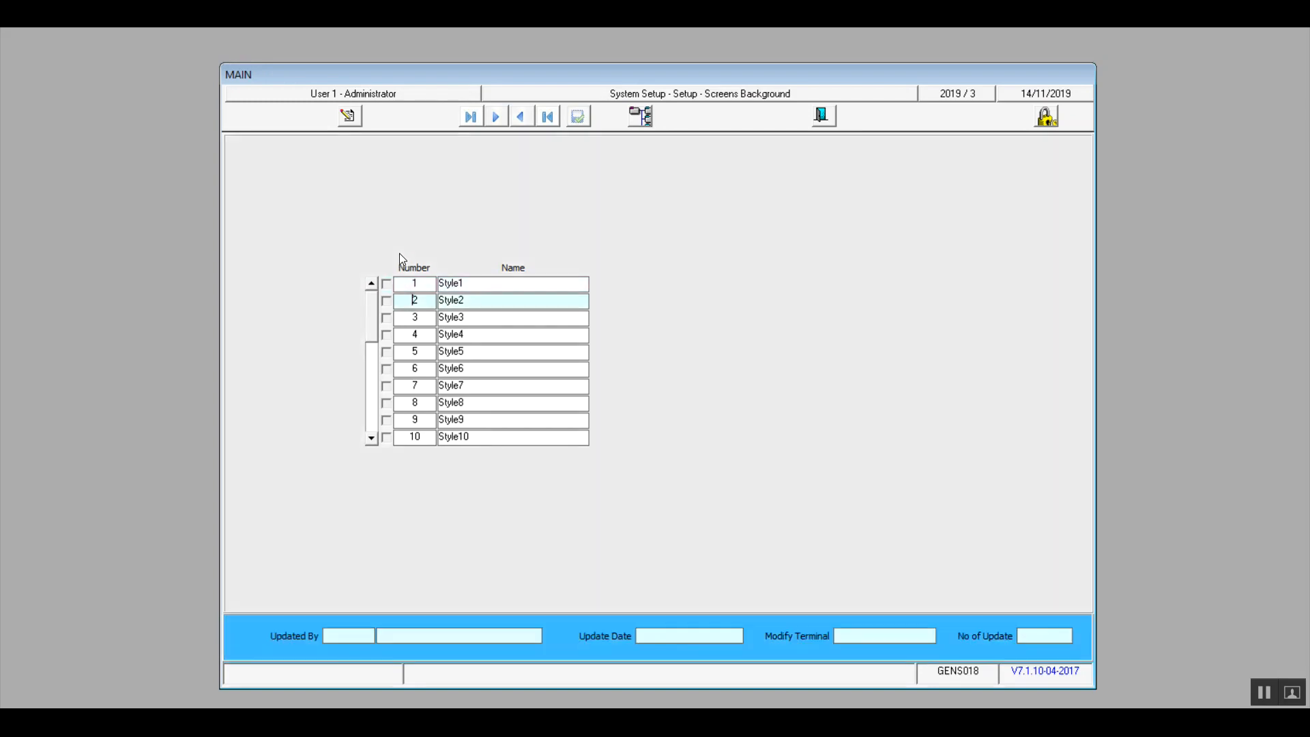
{"action": "key", "text": "Down"}
{"action": "key", "text": "Down"}
{"action": "key", "text": "Down"}
{"action": "key", "text": "Down"}
{"action": "key", "text": "Down"}
{"action": "key", "text": "Down"}
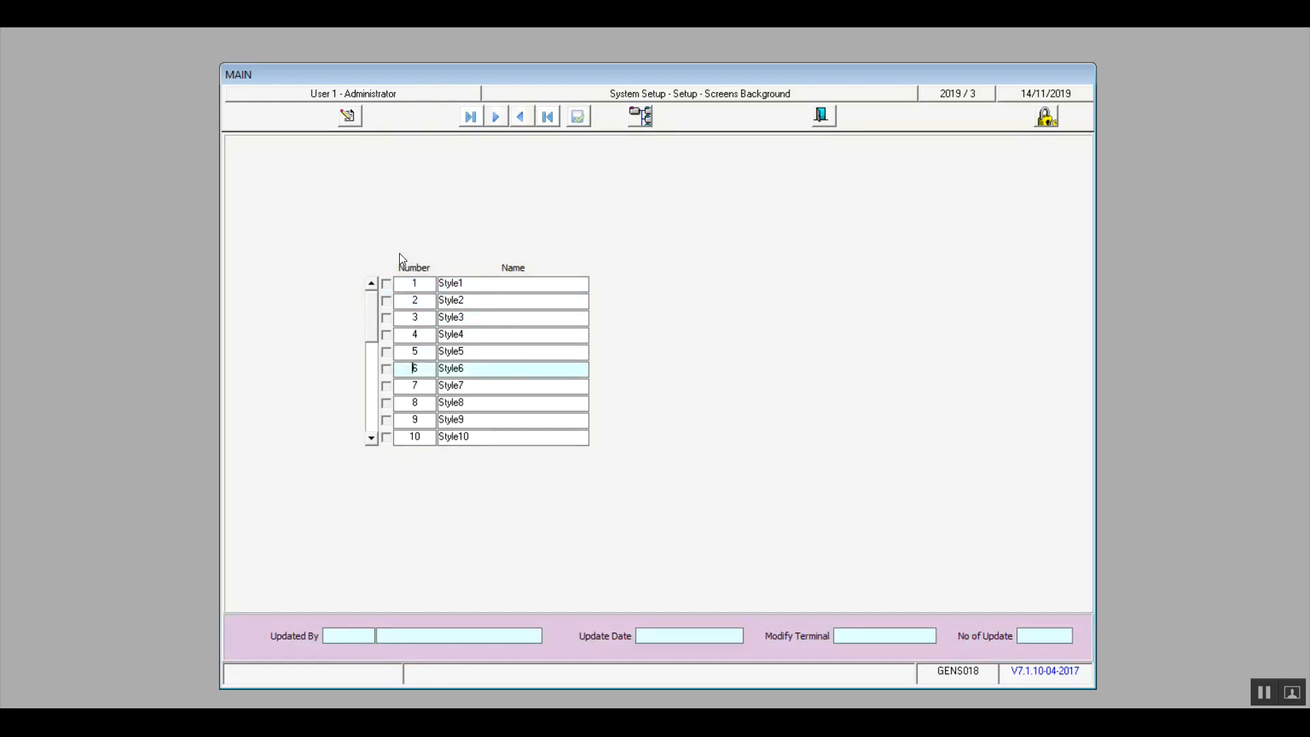
{"action": "key", "text": "Down"}
{"action": "key", "text": "Down"}
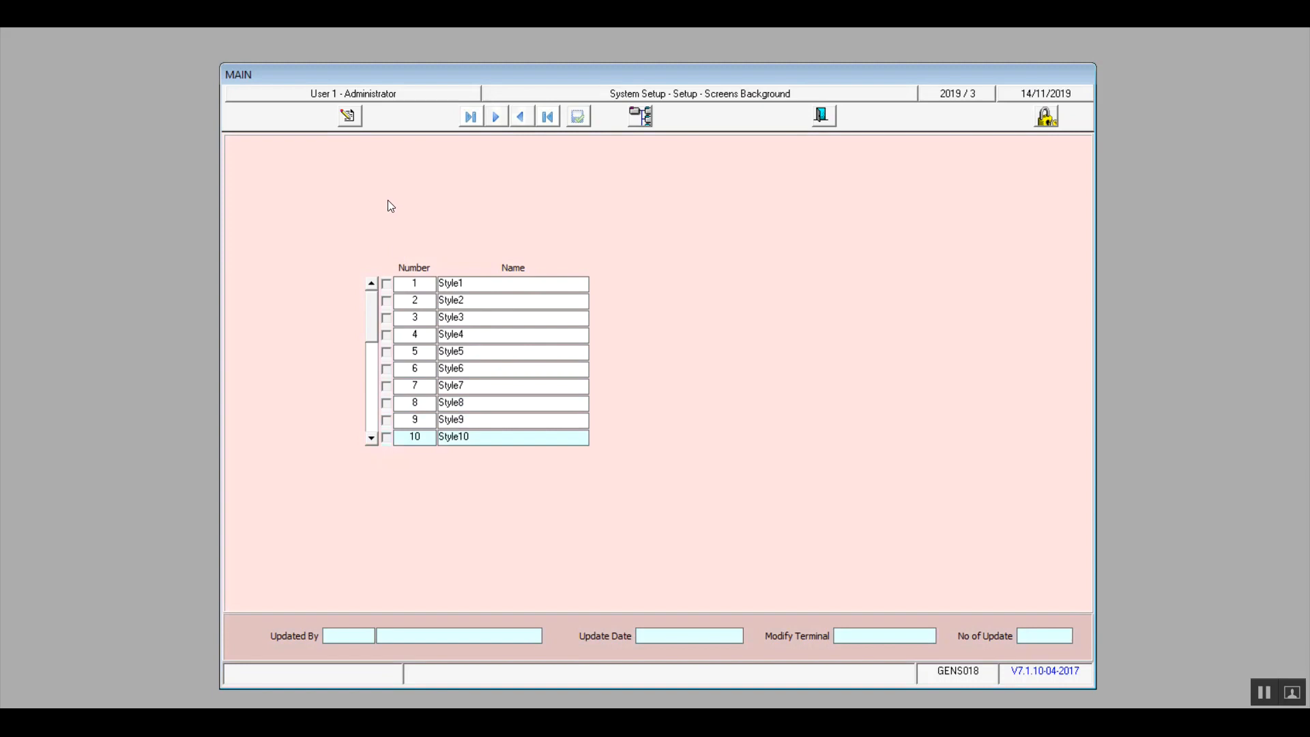
Put the background list into edit mode and preview the styles from Style11 to the end of the list.
{"action": "left_click", "coordinate": [349, 119]}
{"action": "left_click_drag", "start_coordinate": [372, 341], "coordinate": [371, 352]}
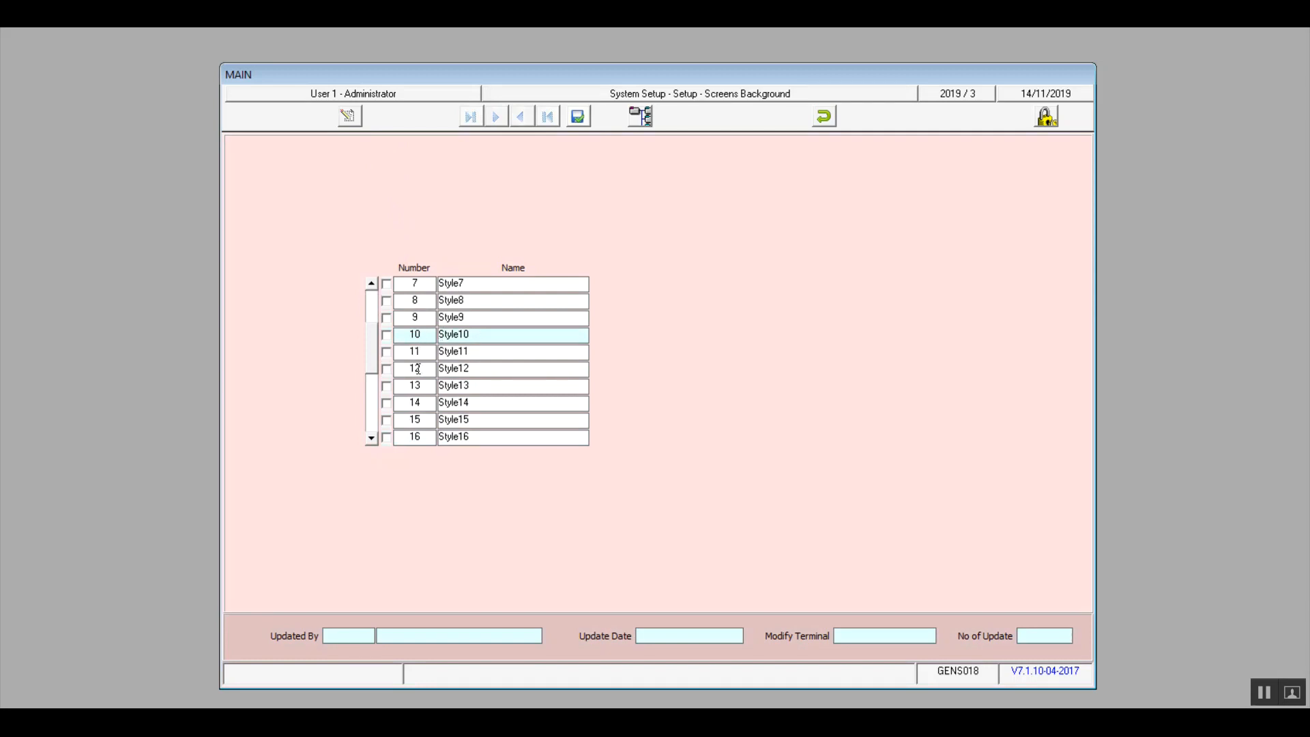
{"action": "key", "text": "Down"}
{"action": "key", "text": "Down"}
{"action": "key", "text": "Down"}
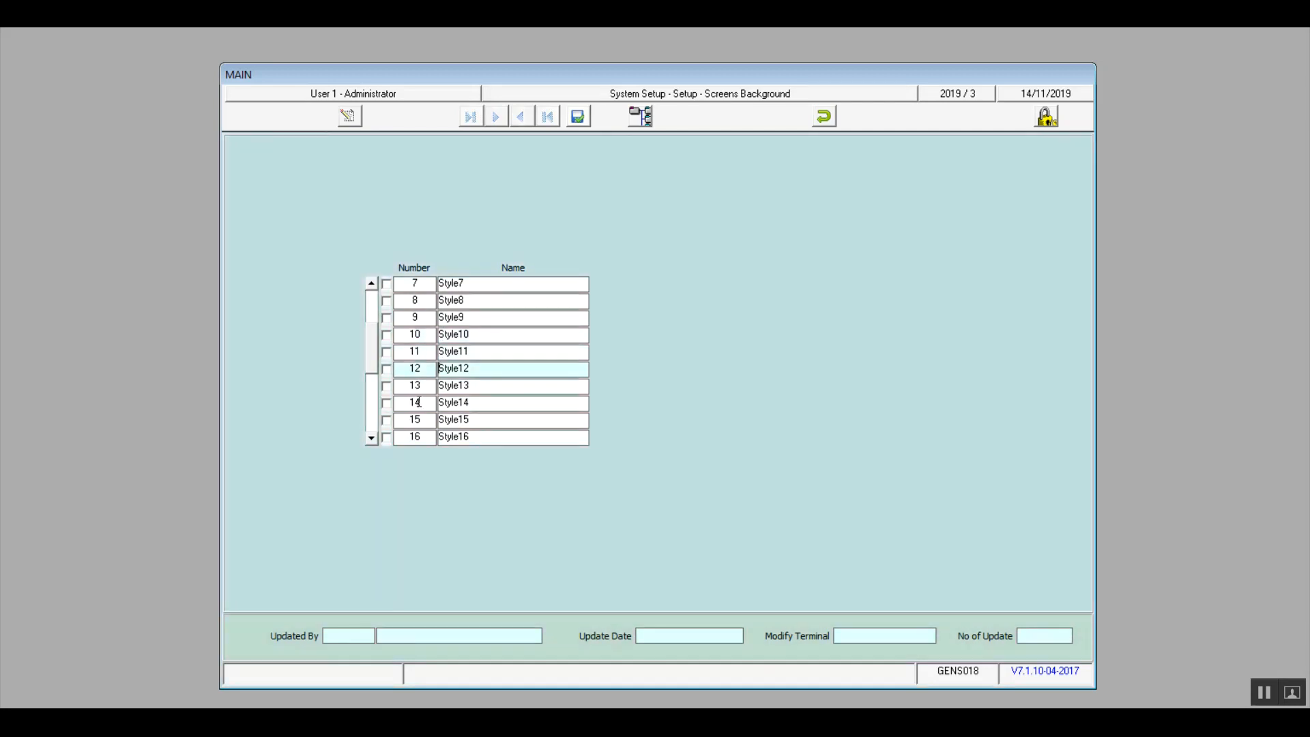
{"action": "key", "text": "Down"}
{"action": "key", "text": "Down"}
{"action": "key", "text": "Down"}
{"action": "key", "text": "Down"}
{"action": "key", "text": "Down"}
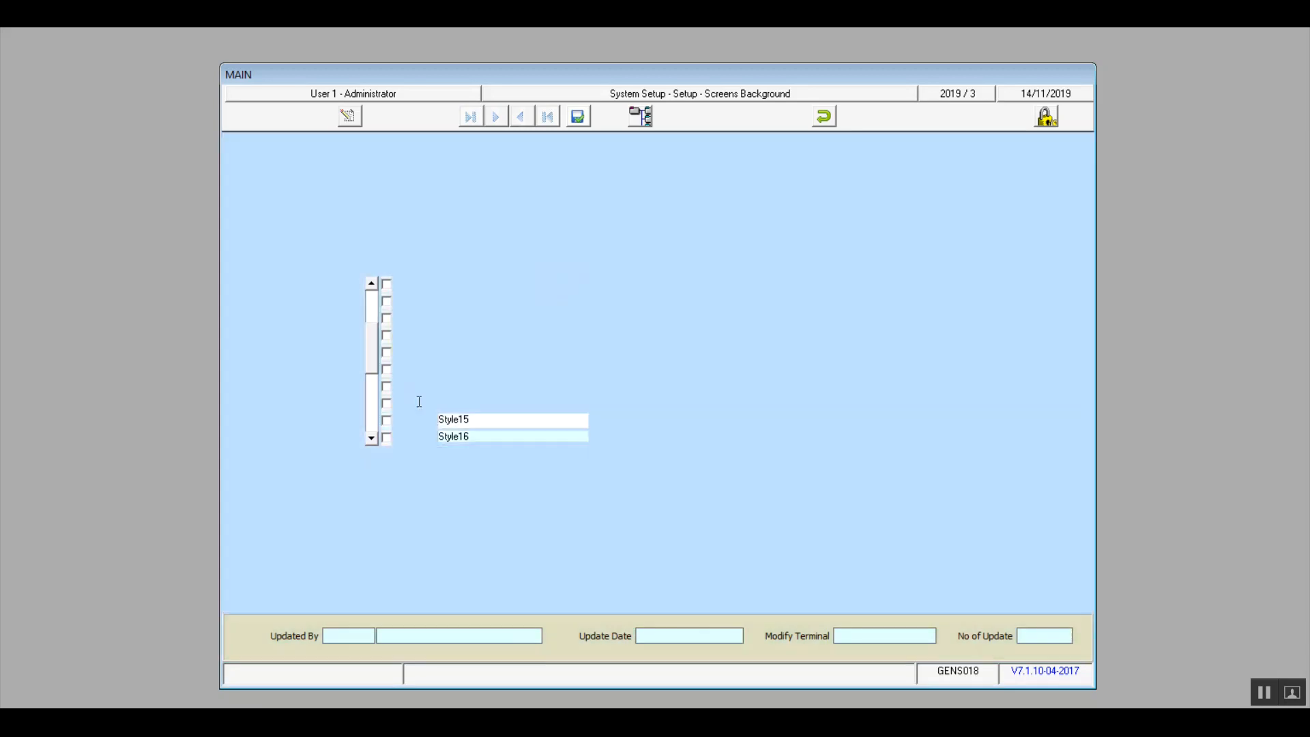
{"action": "key", "text": "Down"}
{"action": "key", "text": "Down"}
{"action": "key", "text": "Down"}
{"action": "key", "text": "Down"}
{"action": "key", "text": "Down"}
{"action": "key", "text": "Down"}
{"action": "key", "text": "Down"}
{"action": "key", "text": "Down"}
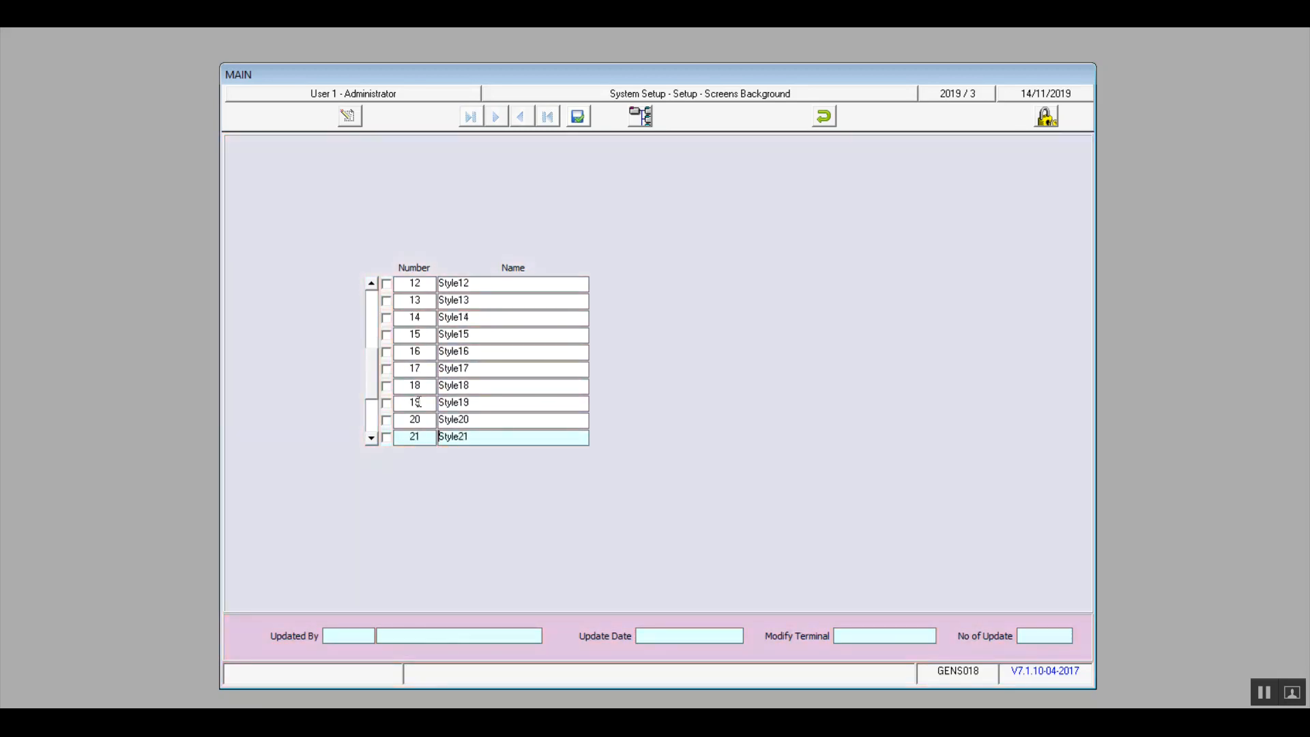
{"action": "key", "text": "Down"}
Go back through the background styles in reverse order up to Style1.
{"action": "key", "text": "Up"}
{"action": "key", "text": "Up"}
{"action": "key", "text": "Up"}
{"action": "key", "text": "Up"}
{"action": "key", "text": "Up"}
{"action": "key", "text": "Up"}
{"action": "key", "text": "Up"}
{"action": "key", "text": "Up"}
{"action": "key", "text": "Up"}
{"action": "key", "text": "Up"}
{"action": "key", "text": "Up"}
{"action": "key", "text": "Up"}
{"action": "key", "text": "Up"}
{"action": "key", "text": "Up"}
{"action": "key", "text": "Up"}
{"action": "key", "text": "Up"}
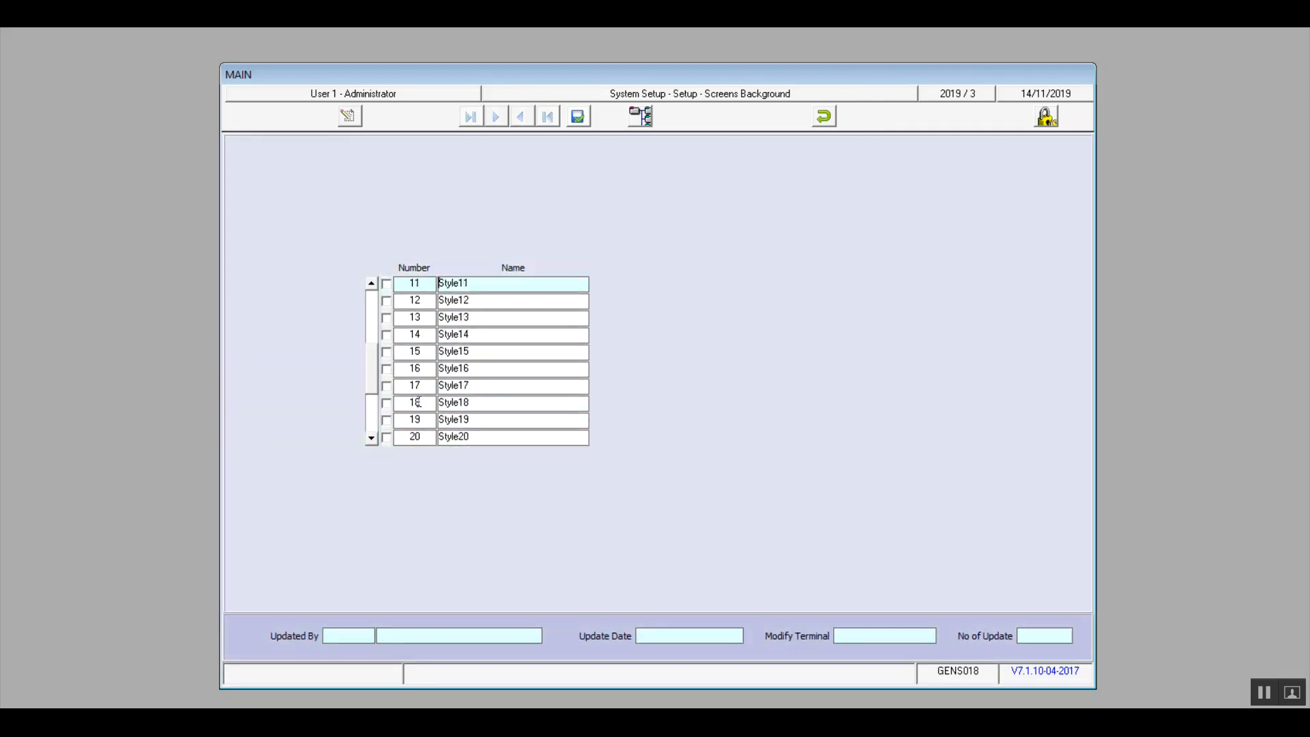
{"action": "key", "text": "Up"}
{"action": "key", "text": "Up"}
{"action": "key", "text": "Up"}
{"action": "key", "text": "Up"}
{"action": "key", "text": "Up"}
{"action": "key", "text": "Up"}
{"action": "key", "text": "Up"}
{"action": "key", "text": "Up"}
{"action": "key", "text": "Up"}
{"action": "key", "text": "Up"}
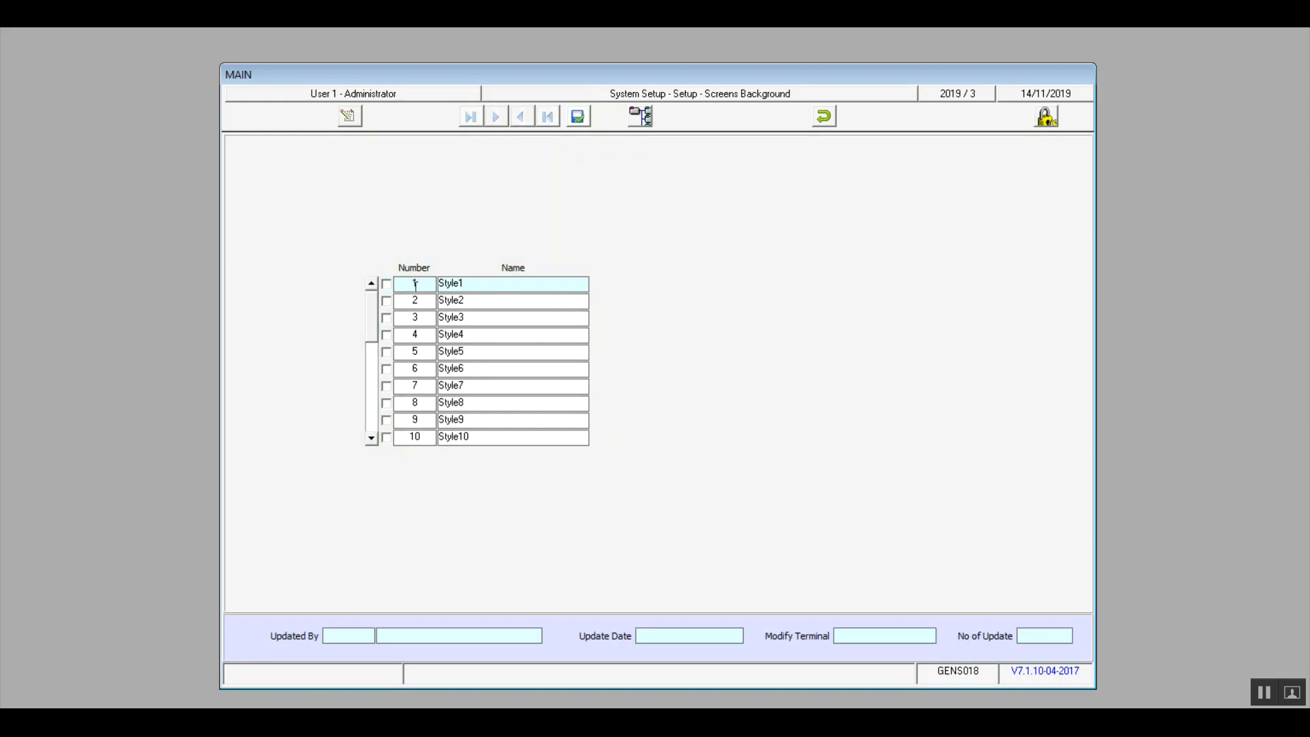
Mark Style1 as the background, try to save it, leave edit mode, and exit the Screens Background screen.
{"action": "left_click", "coordinate": [387, 284]}
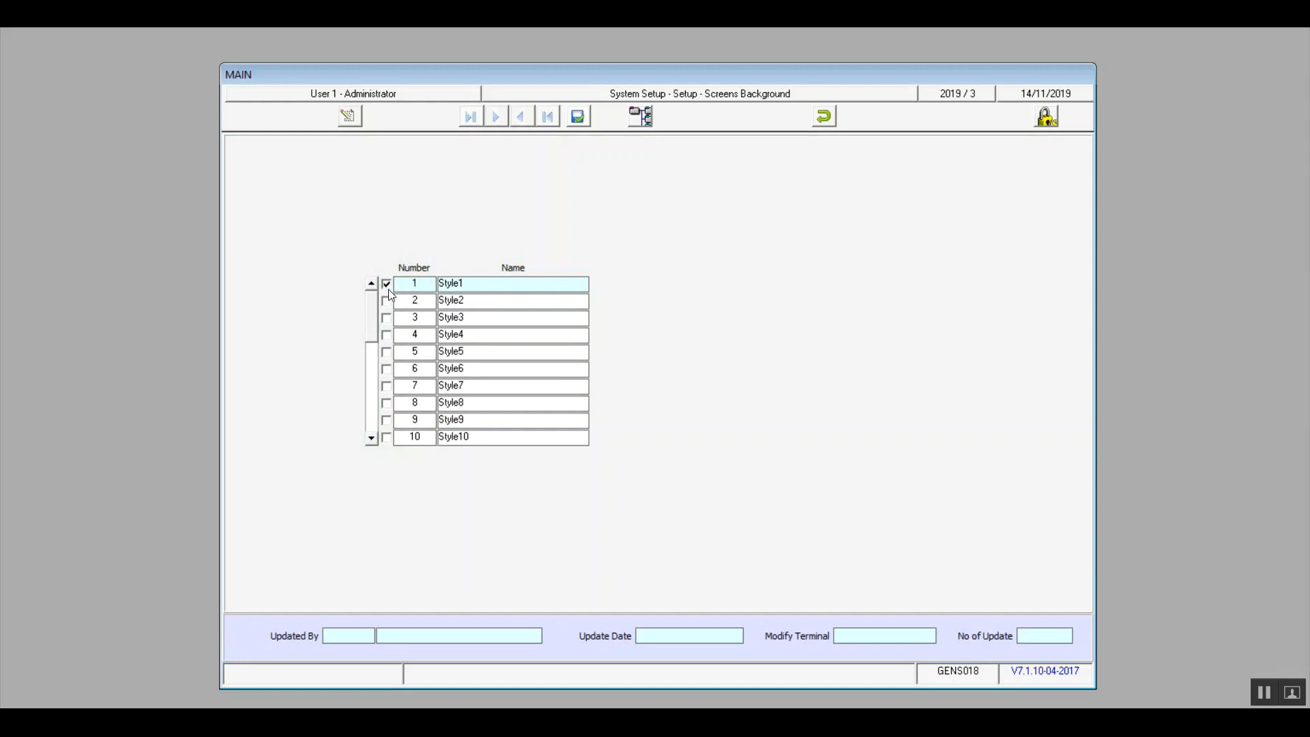
{"action": "left_click", "coordinate": [582, 119]}
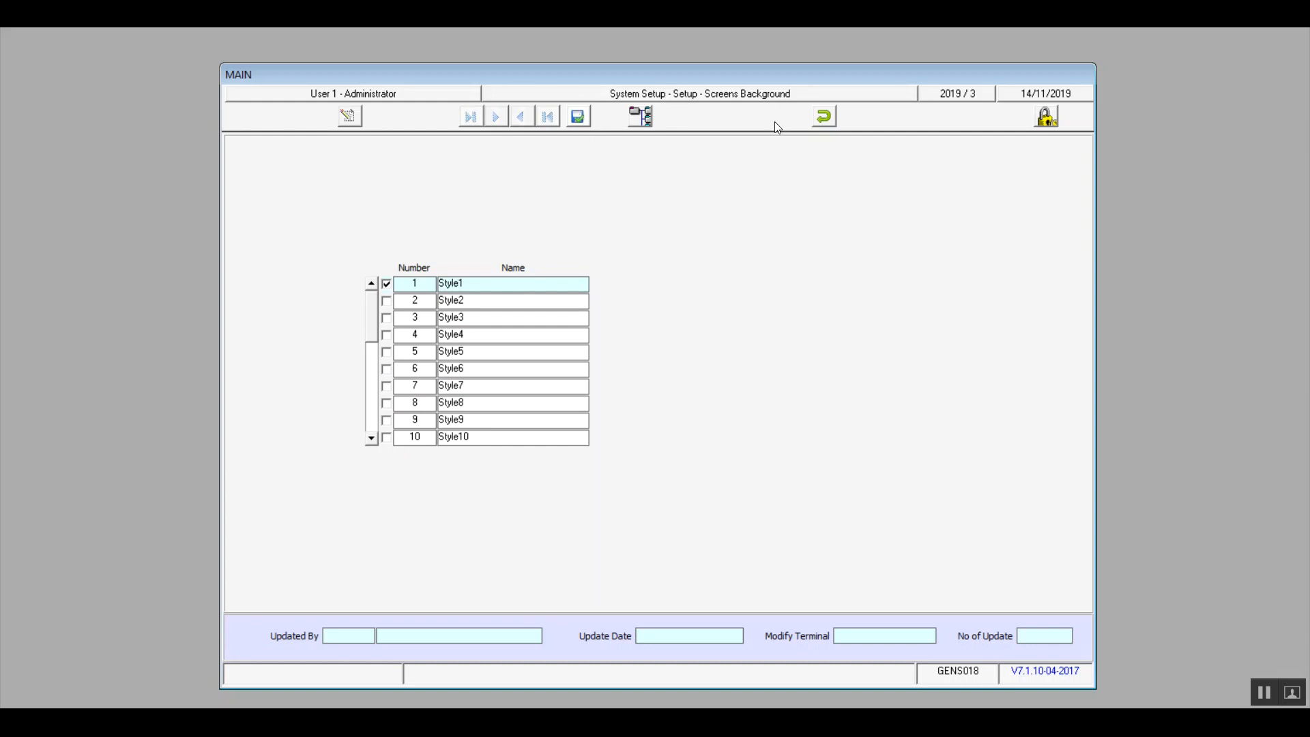
{"action": "left_click", "coordinate": [825, 120]}
{"action": "left_click", "coordinate": [635, 420]}
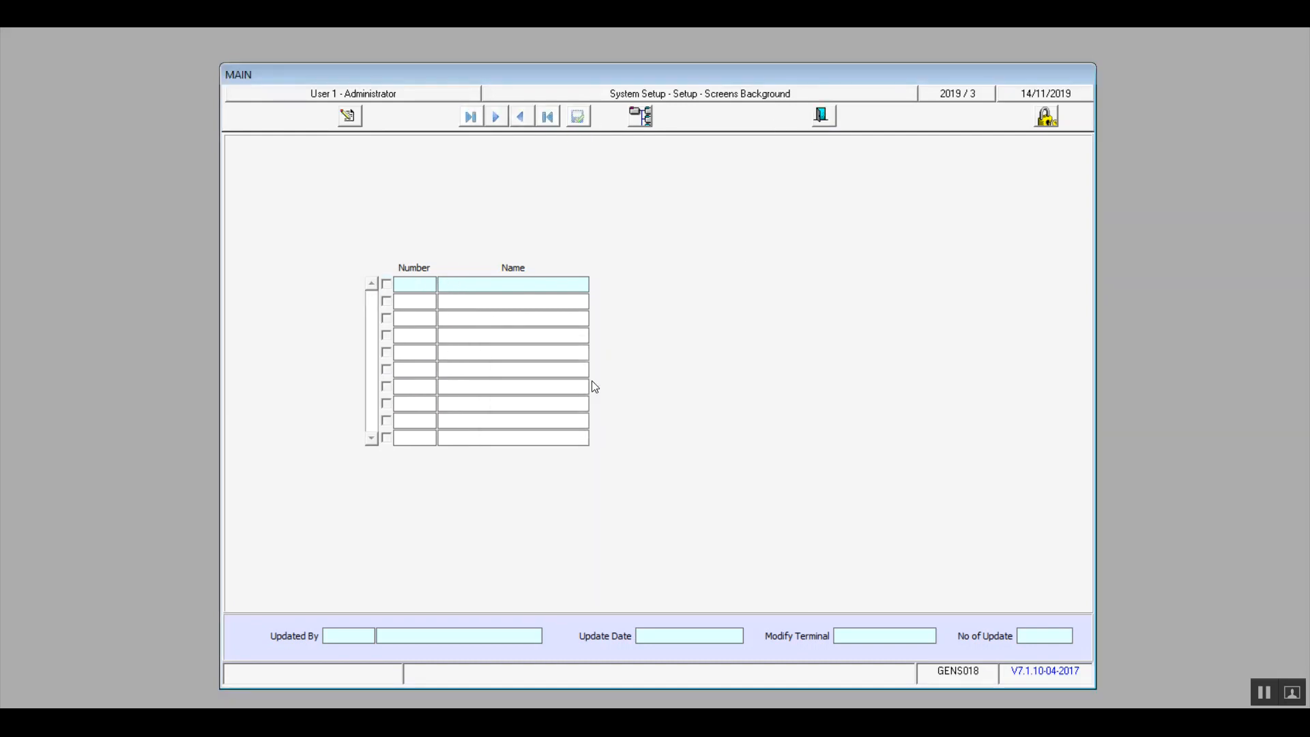
{"action": "left_click", "coordinate": [824, 116]}
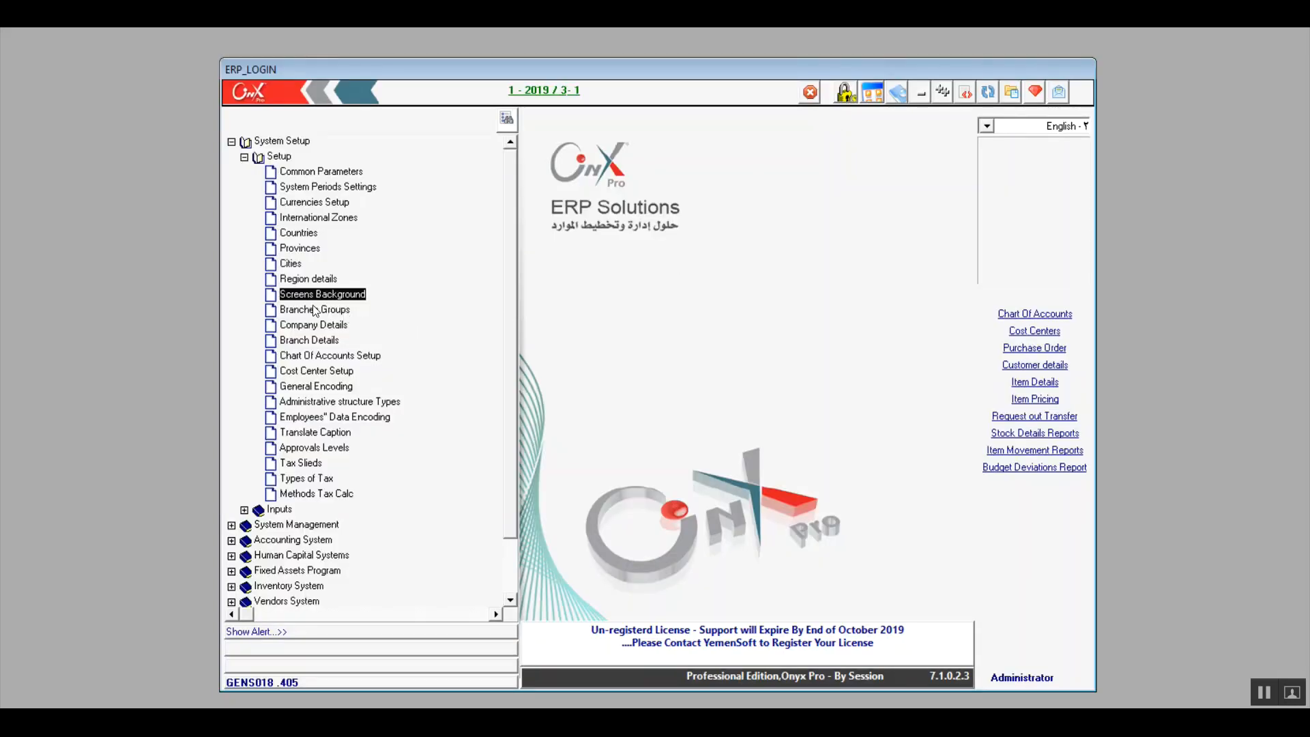
Open the Branches Groups screen and start a new group record.
{"action": "double_click", "coordinate": [316, 310]}
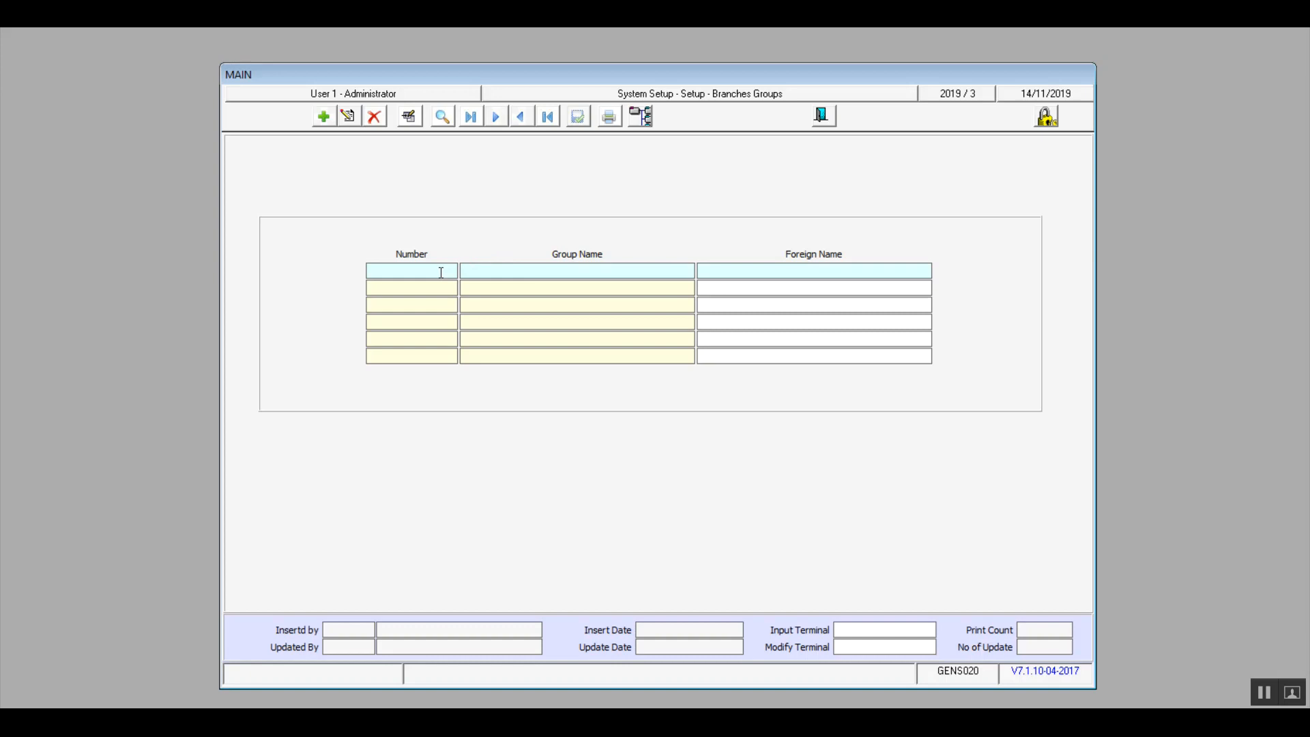
{"action": "left_click", "coordinate": [412, 277]}
{"action": "left_click", "coordinate": [325, 117]}
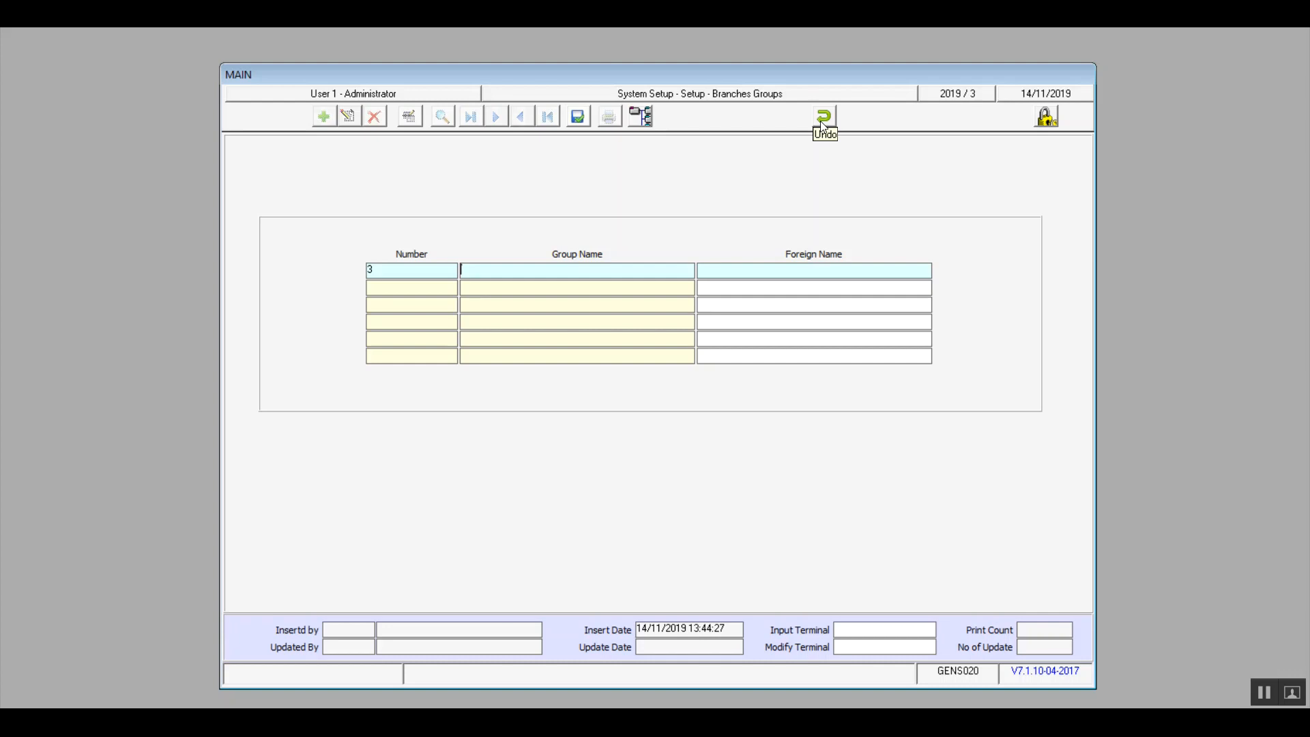
Name the new branches group "Sodia Arabia", save it, and exit the Branches Groups screen.
{"action": "type", "text": "Octo"}
{"action": "key", "text": "BackSpace"}
{"action": "key", "text": "BackSpace"}
{"action": "key", "text": "BackSpace"}
{"action": "key", "text": "BackSpace"}
{"action": "type", "text": "Sa"}
{"action": "key", "text": "BackSpace"}
{"action": "type", "text": "odia Arabia"}
{"action": "left_click", "coordinate": [754, 272]}
{"action": "left_click", "coordinate": [576, 122]}
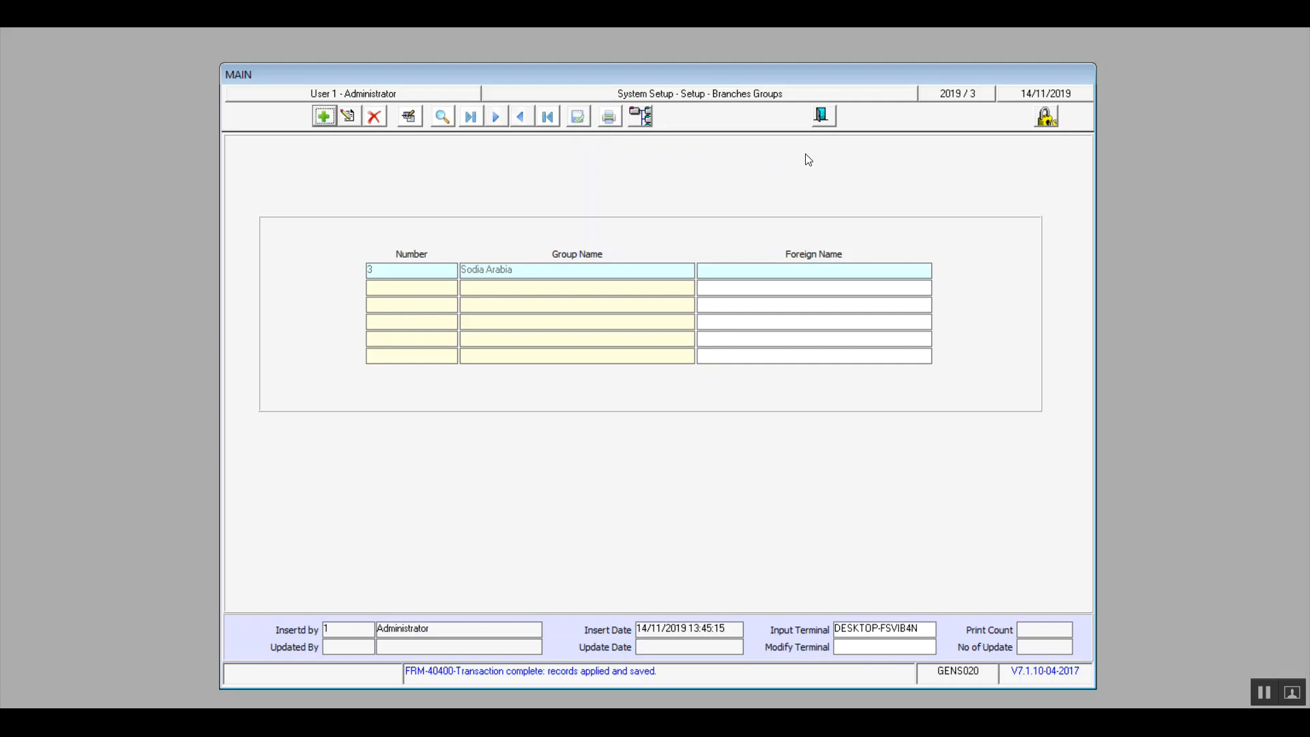
{"action": "left_click", "coordinate": [823, 116]}
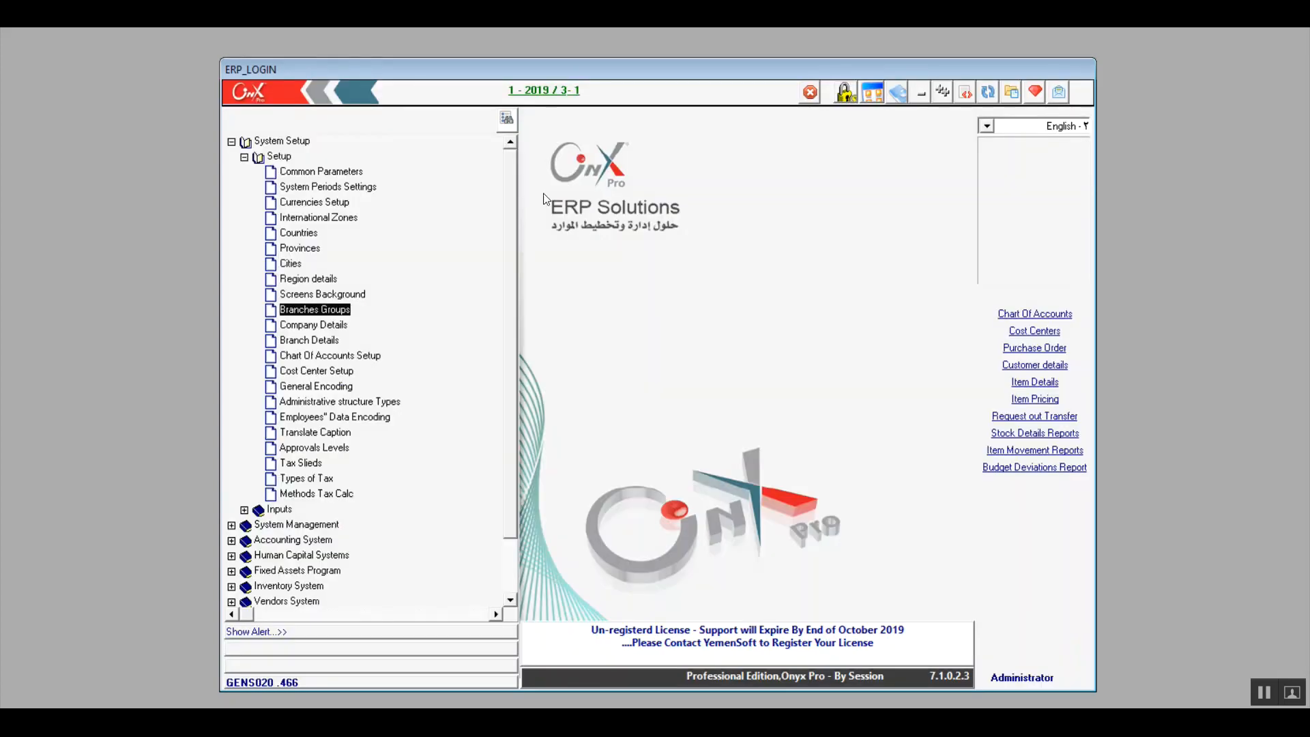
Open Company Details for editing and set company 1's Company Name and Foreign Name to "Ultimate".
{"action": "double_click", "coordinate": [334, 326]}
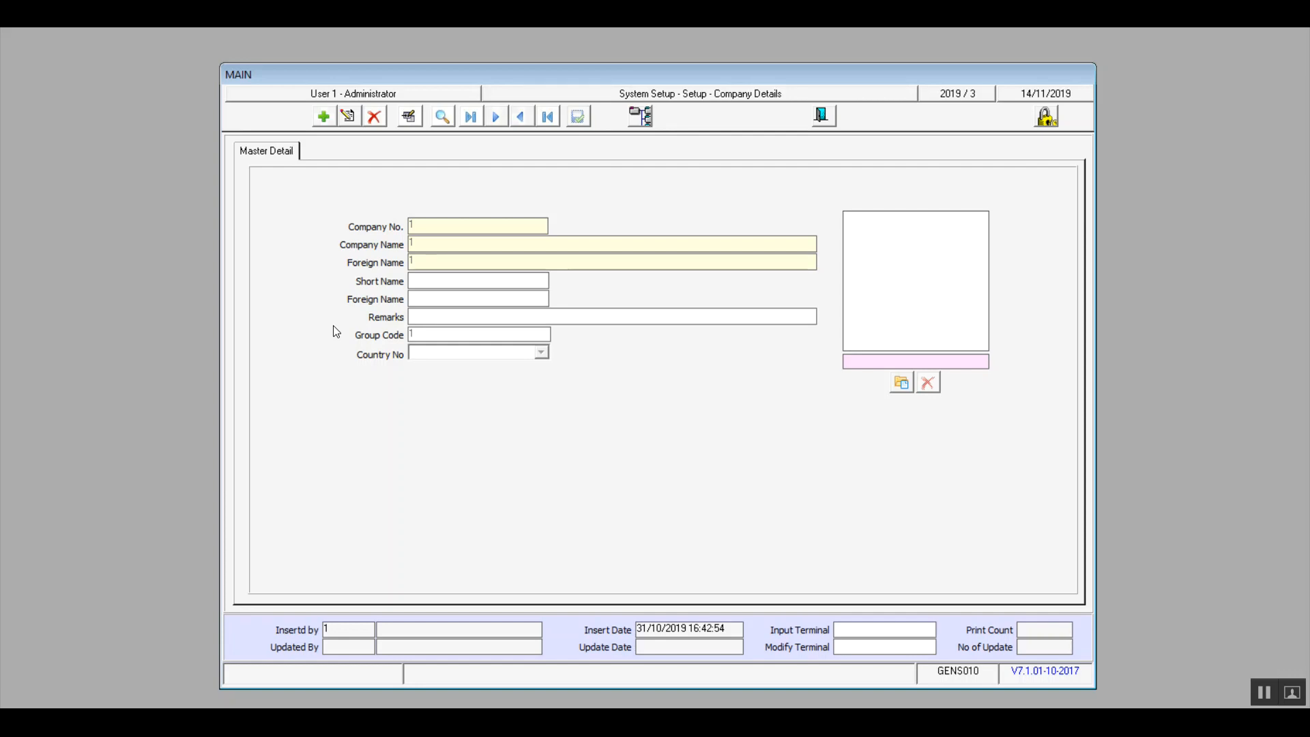
{"action": "left_click", "coordinate": [346, 120]}
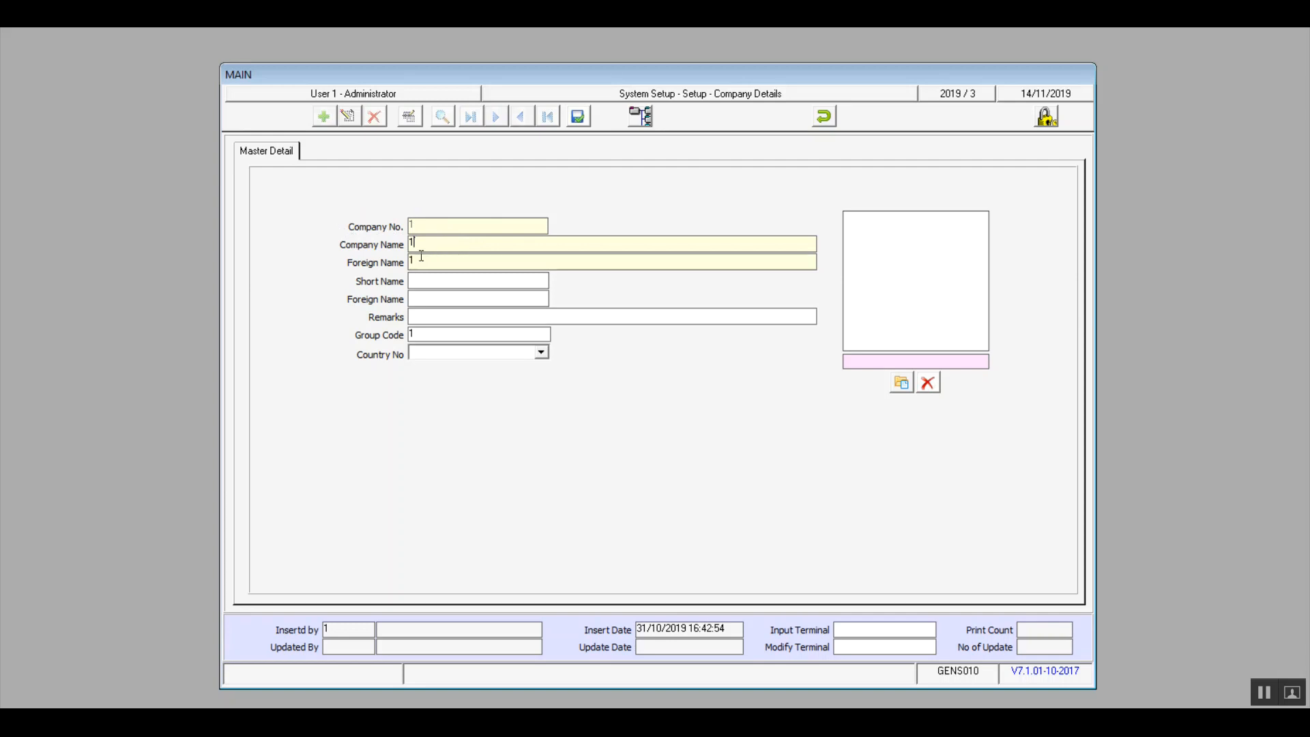
{"action": "key", "text": "BackSpace"}
{"action": "type", "text": "Ultimatee"}
{"action": "key", "text": "BackSpace"}
{"action": "double_click", "coordinate": [454, 244]}
{"action": "double_click", "coordinate": [440, 262]}
Enter the remark "Any note", set the country to "1 - مصر", save the company, and exit the Company Details screen.
{"action": "left_click", "coordinate": [476, 318]}
{"action": "type", "text": "Any note"}
{"action": "left_click", "coordinate": [541, 353]}
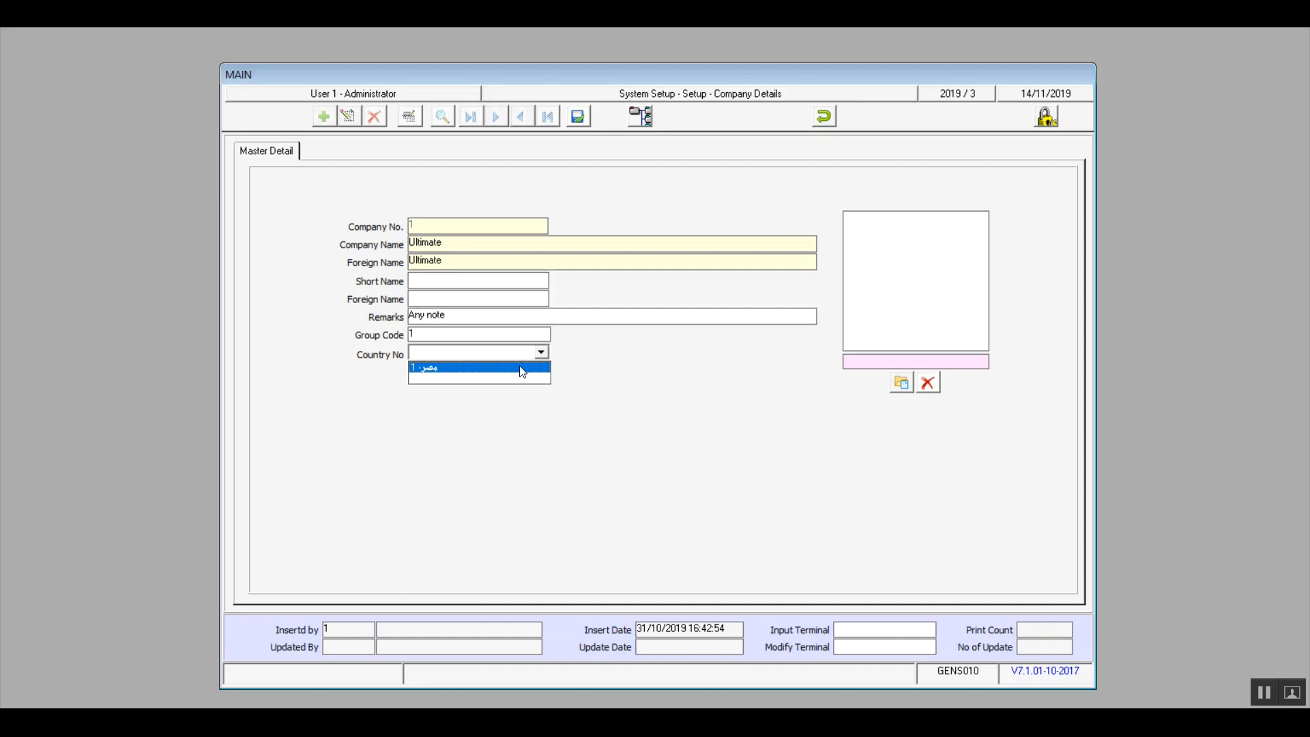
{"action": "left_click", "coordinate": [522, 369]}
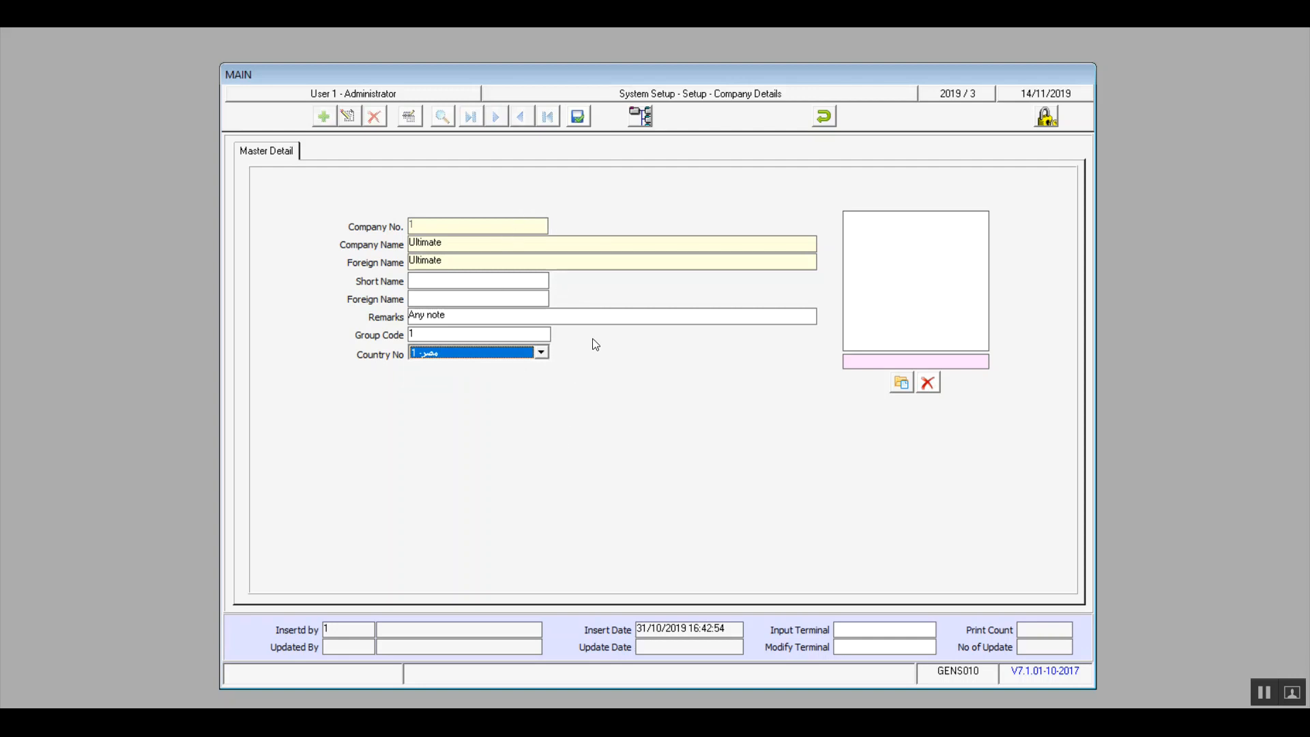
{"action": "left_click", "coordinate": [579, 118]}
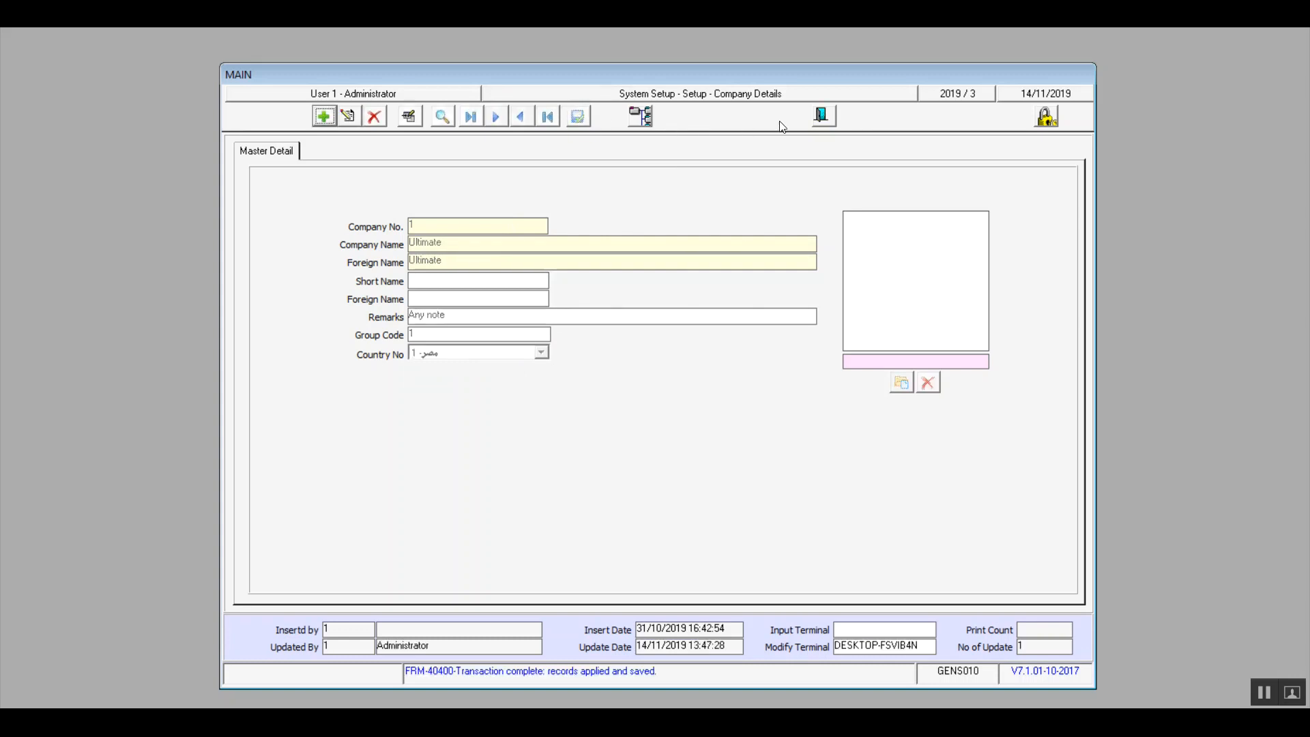
{"action": "left_click", "coordinate": [823, 118]}
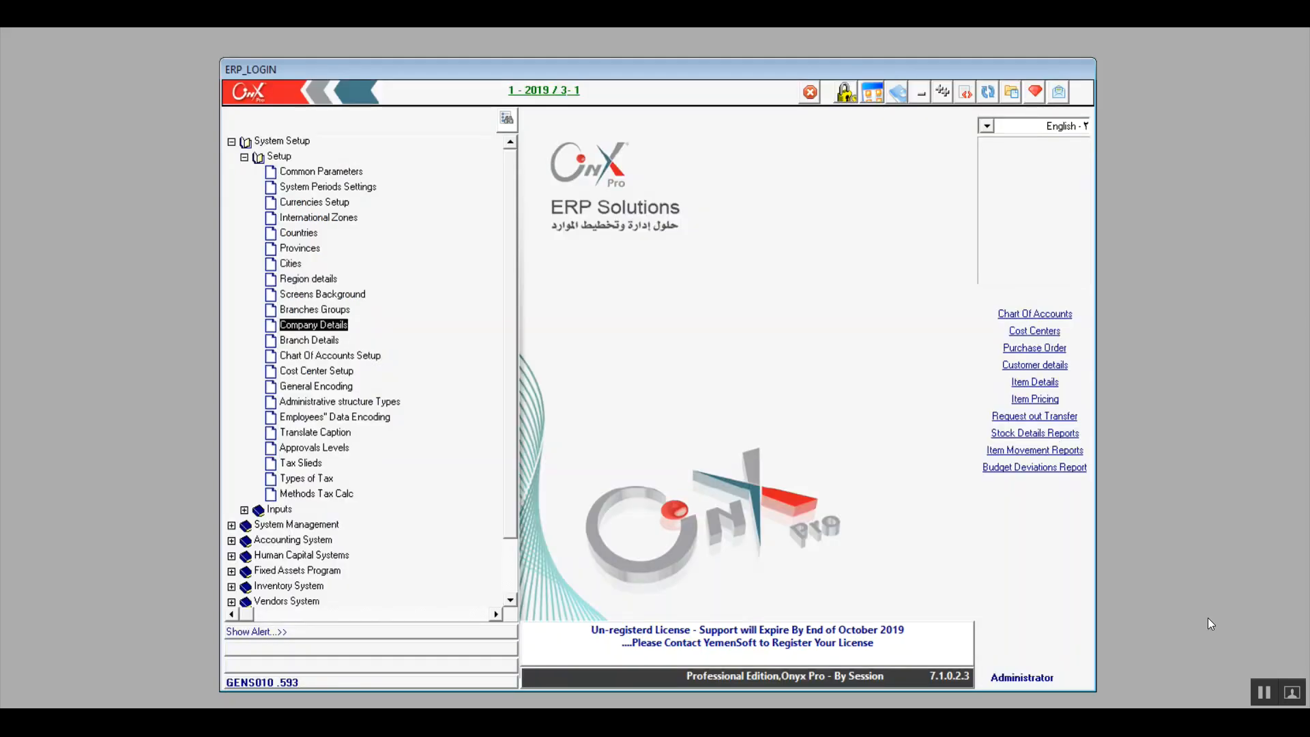